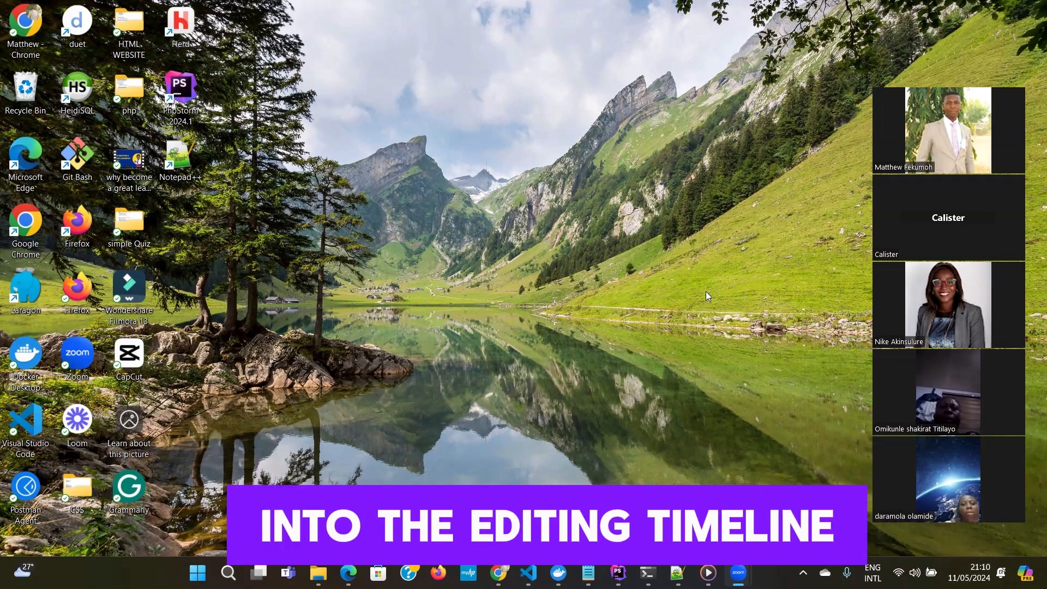
Open CapCut from the desktop and maximise its window.
double_click(133, 360)
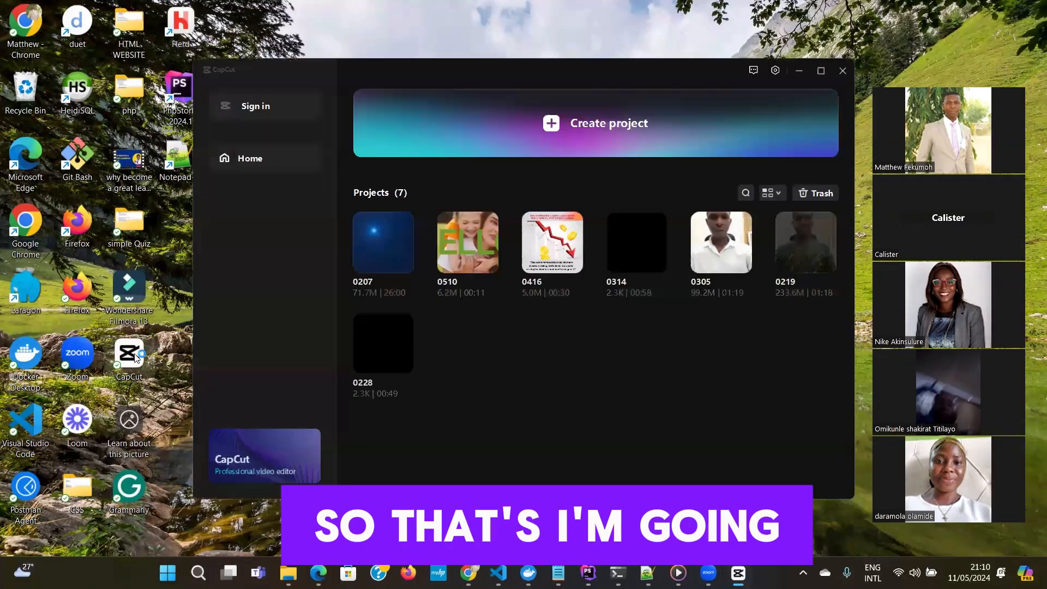
left_click(821, 71)
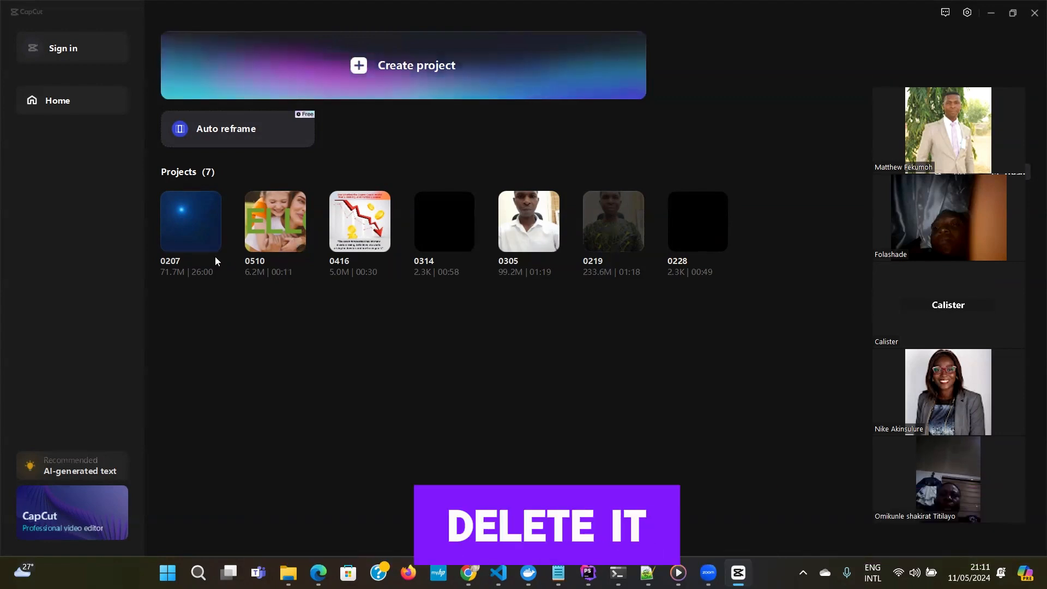
mouse_move(464, 249)
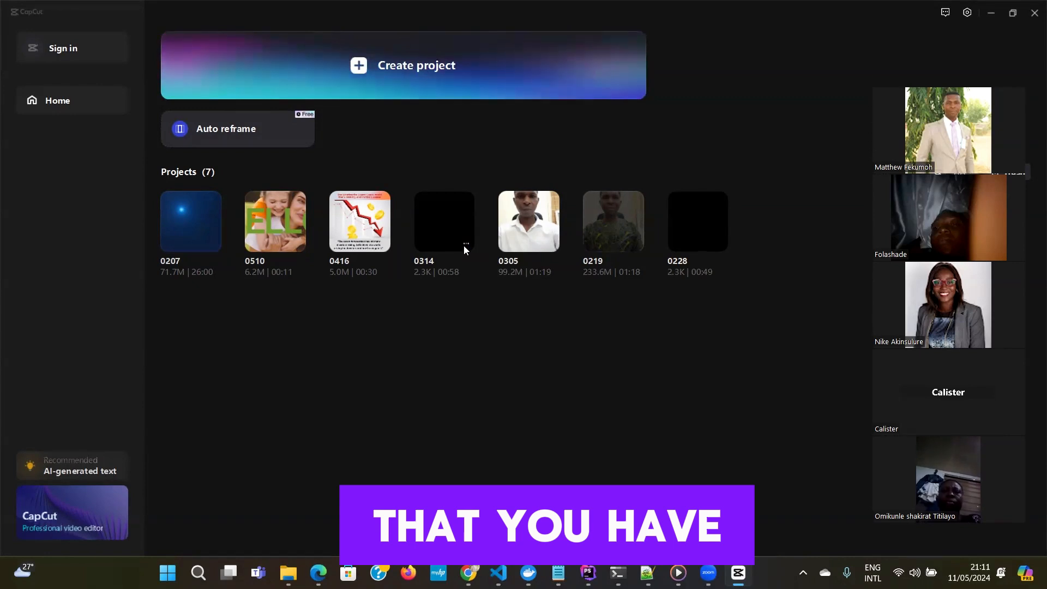
left_click(464, 246)
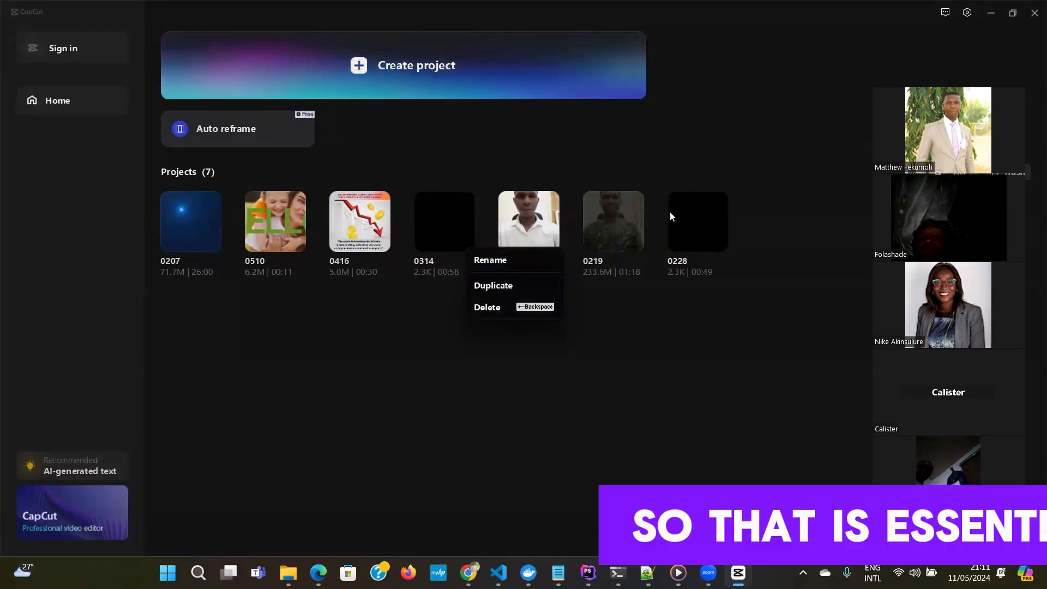
left_click(667, 133)
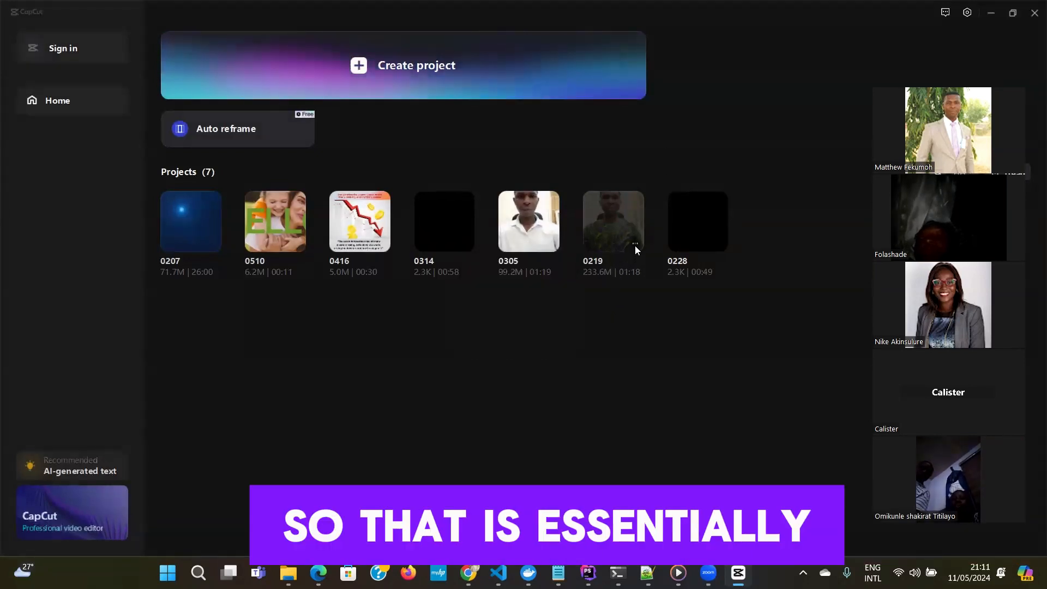
Rename the project 0219 as Advert.
left_click(635, 244)
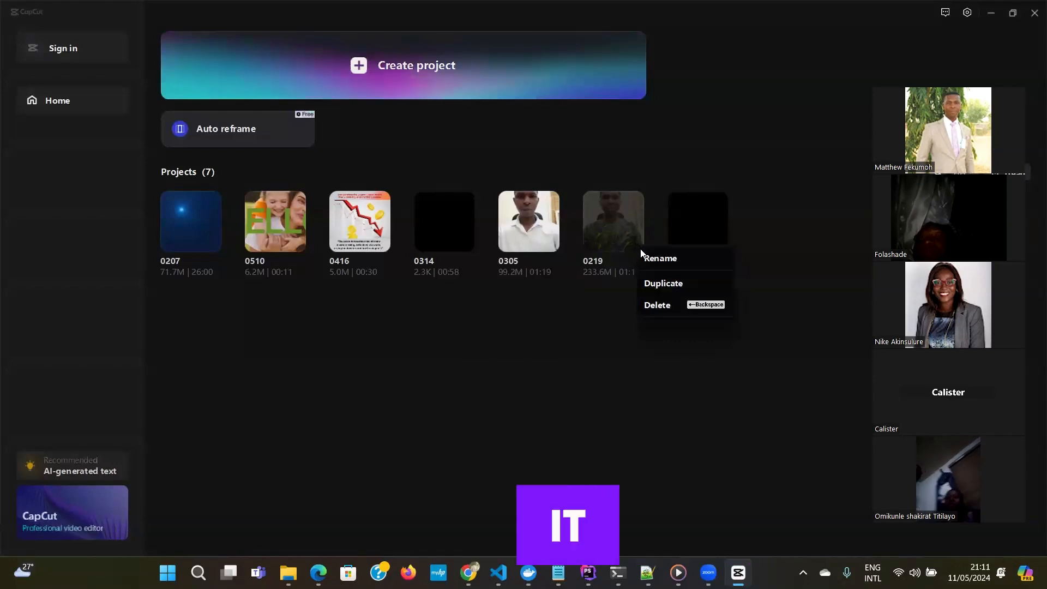
left_click(654, 258)
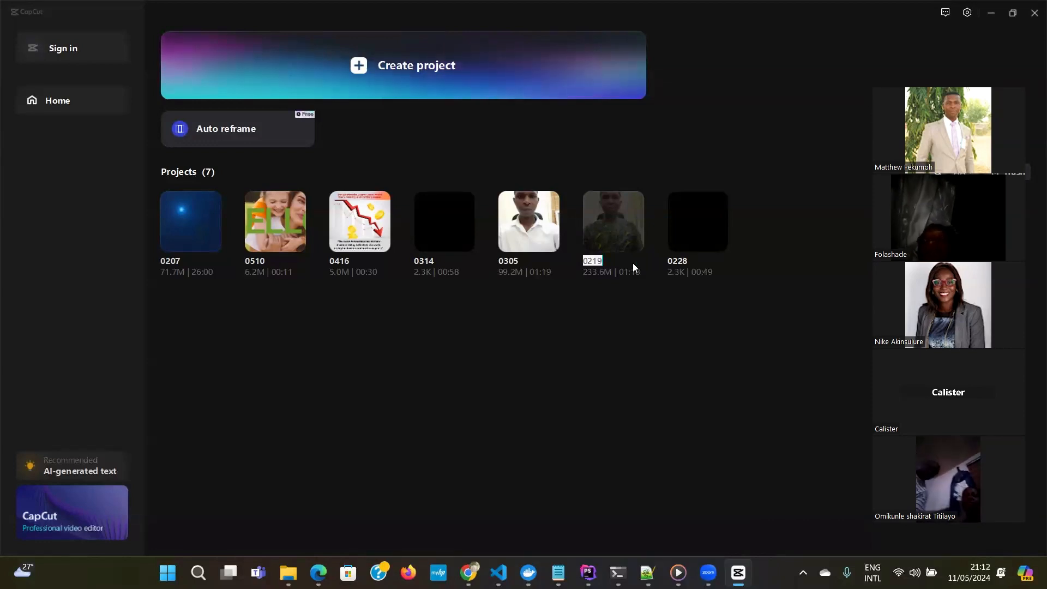
type("Ad")
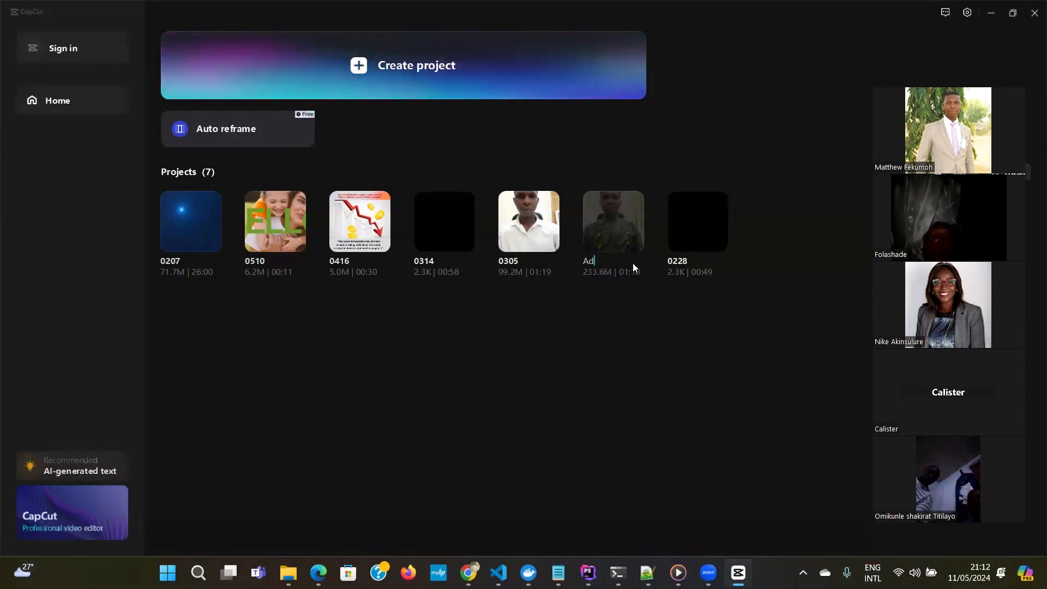
type("vert")
key("Return")
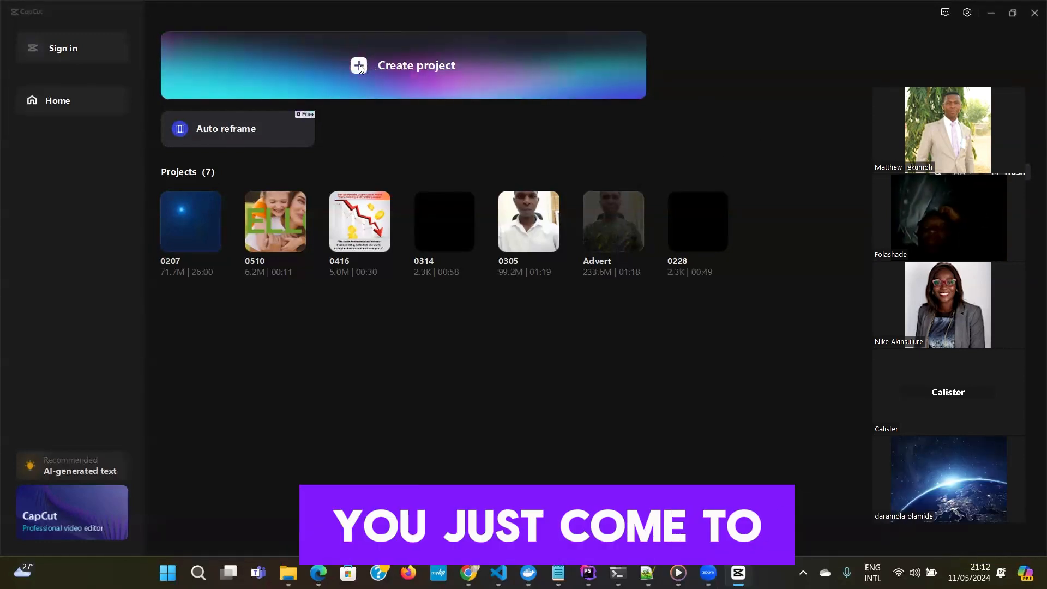
Create a new project and import the video 1108167_1080p_Walk_Enjoy_1280x720.mp4 from the Downloads folder.
left_click(386, 67)
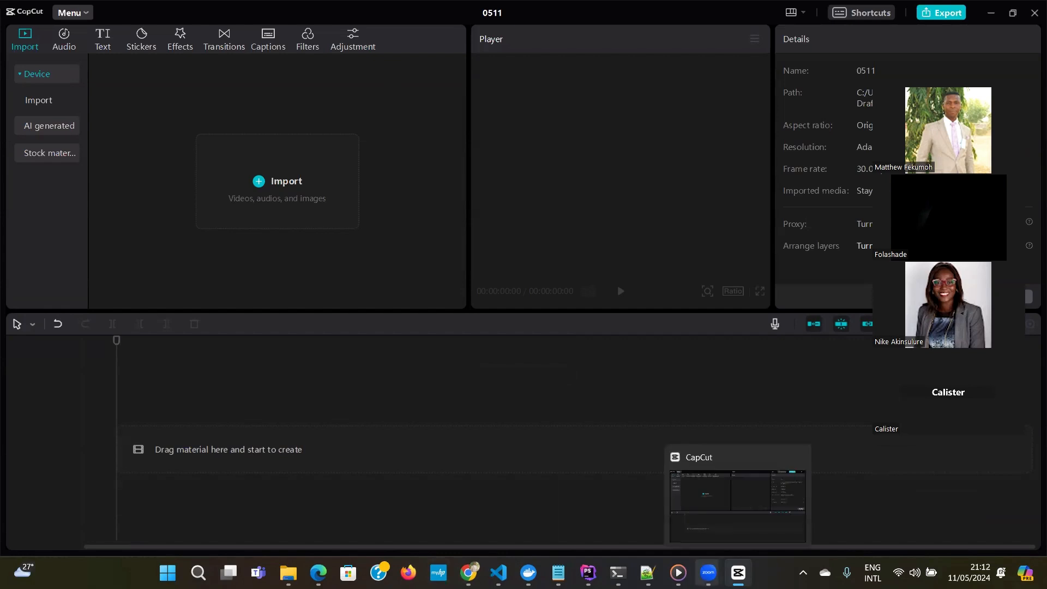
mouse_move(678, 572)
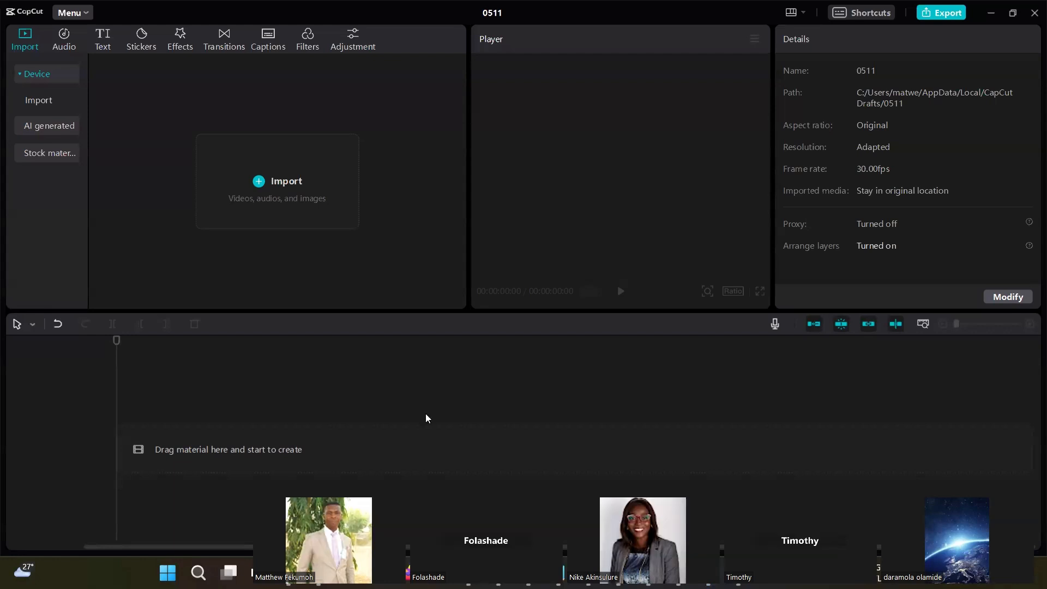
left_click(197, 187)
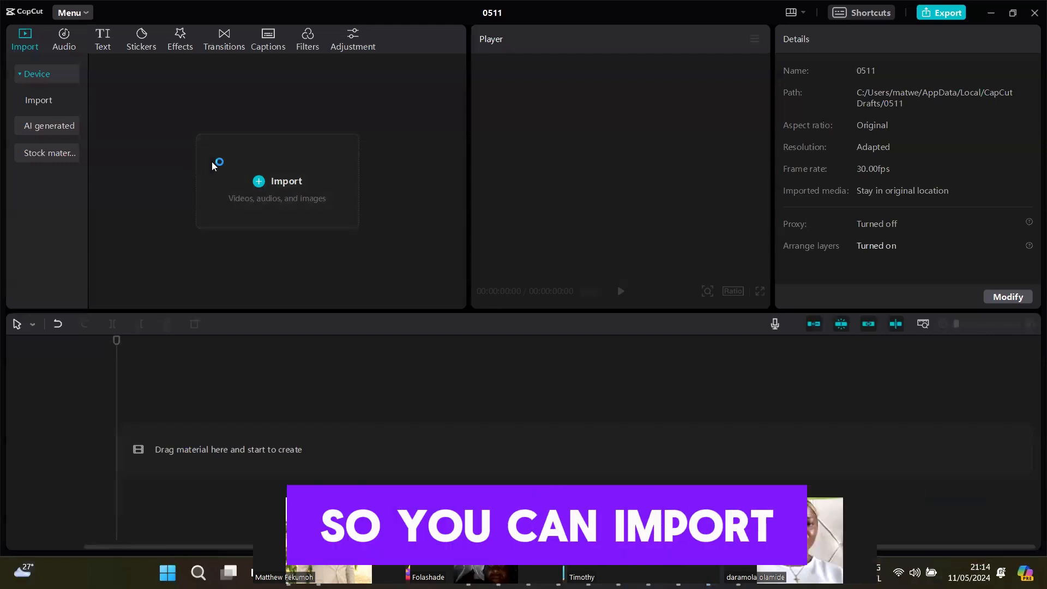
left_click(260, 182)
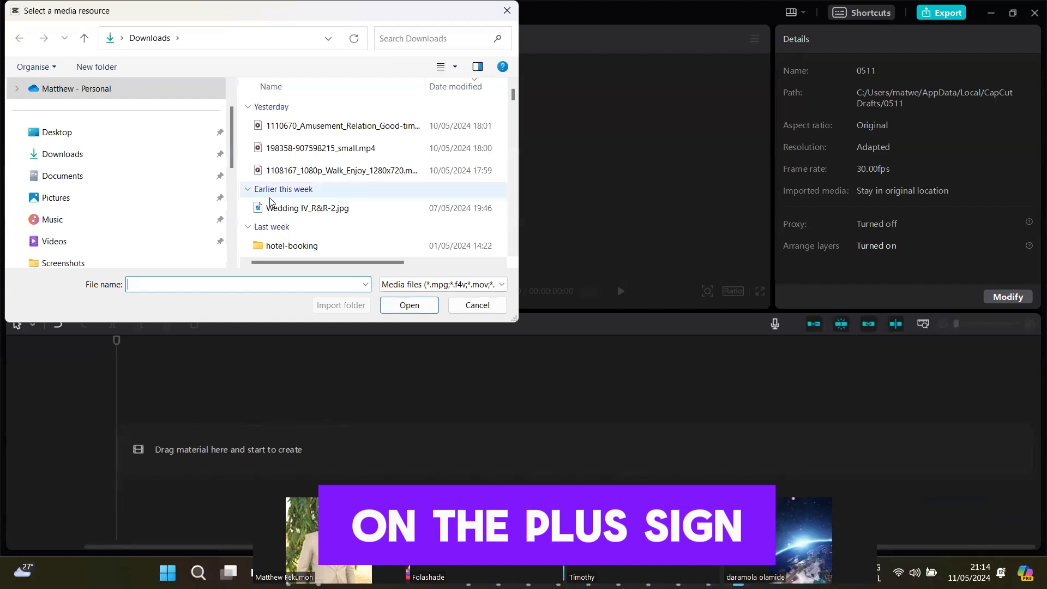
left_click(98, 155)
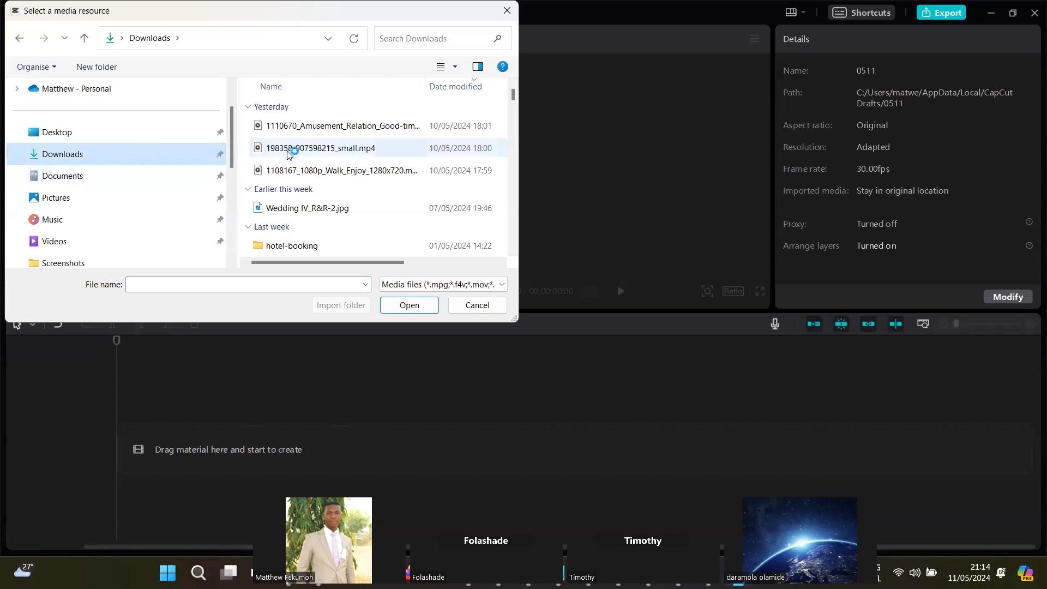
left_click(315, 171)
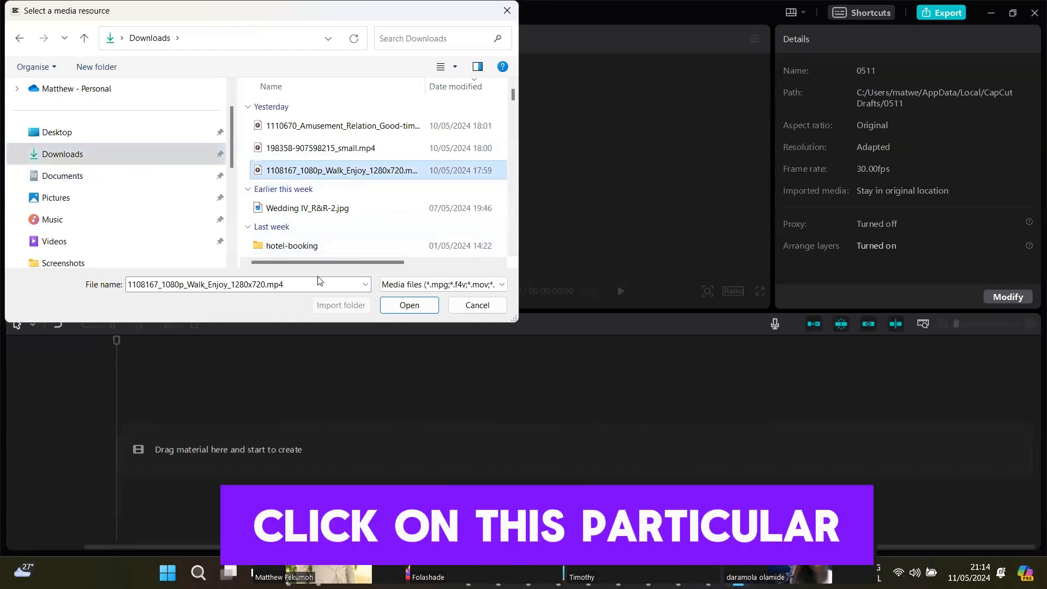
left_click(393, 304)
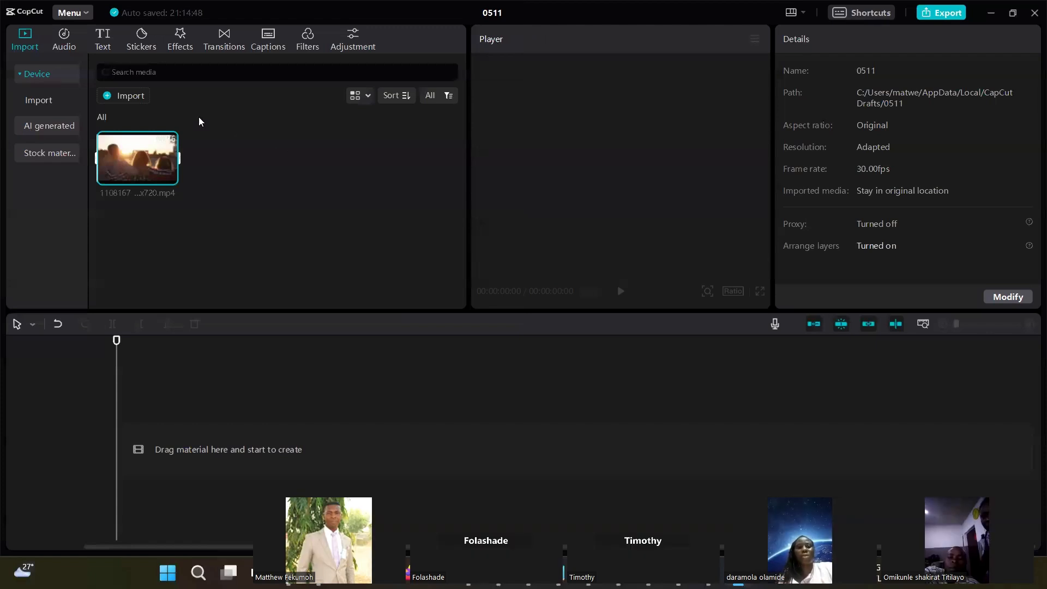
Import the image earth.jpg from the Downloads folder into the project's media.
left_click(123, 98)
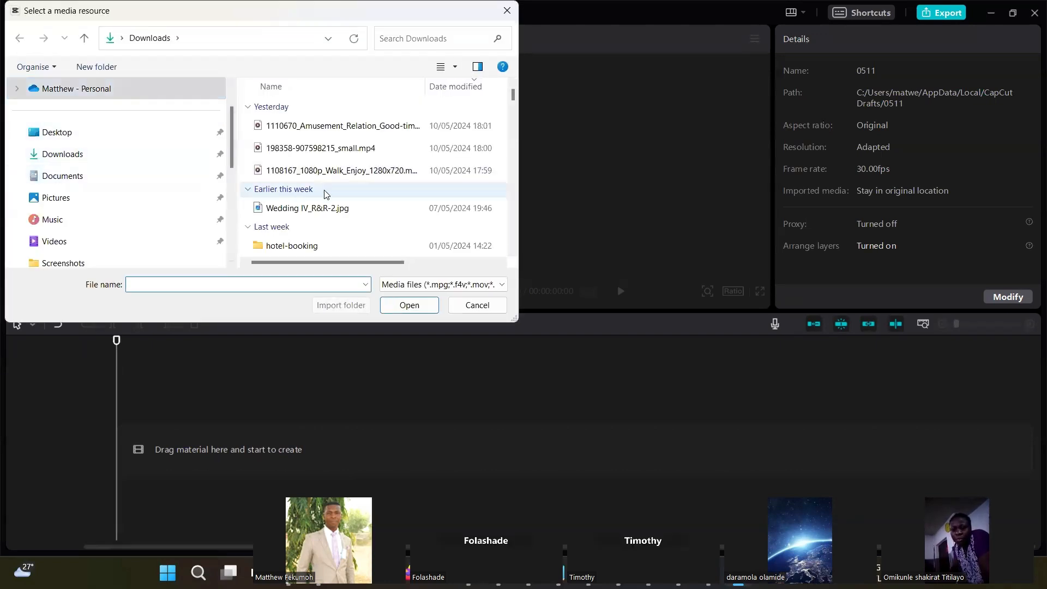
left_click(99, 155)
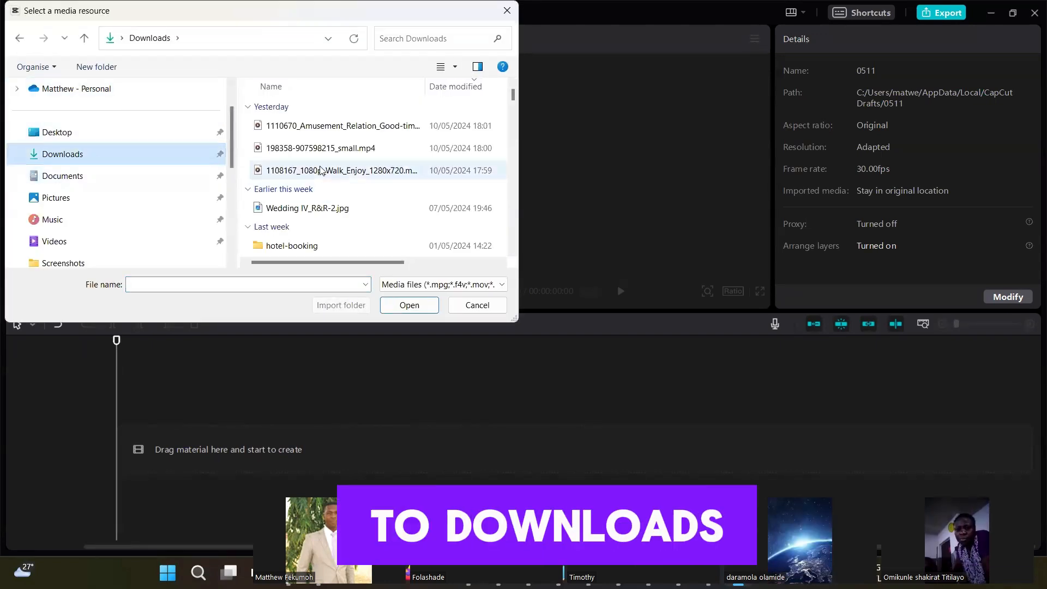
scroll(322, 170, "down", 10)
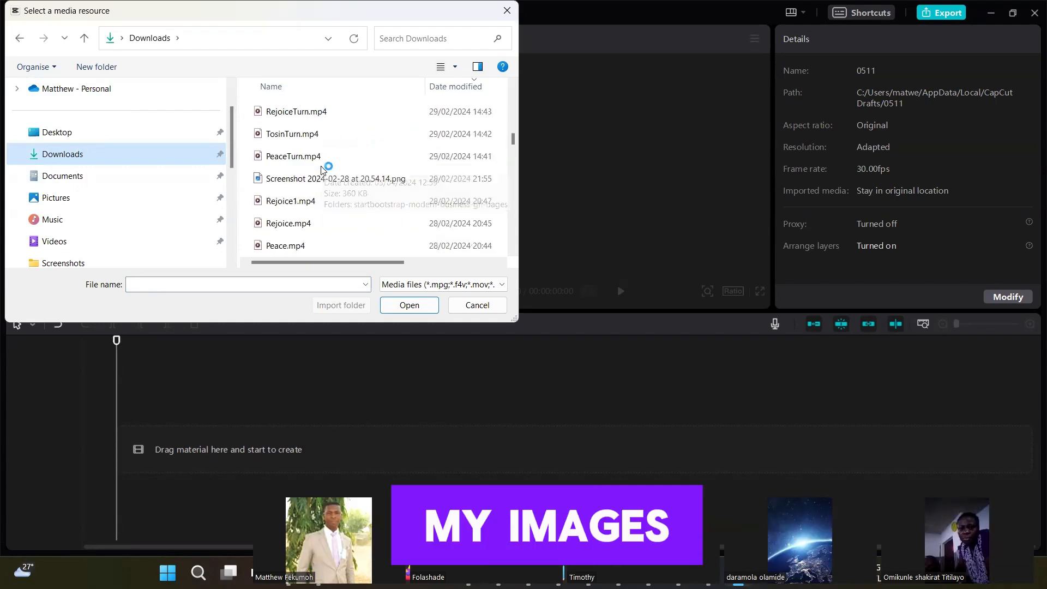
scroll(322, 171, "down", 10)
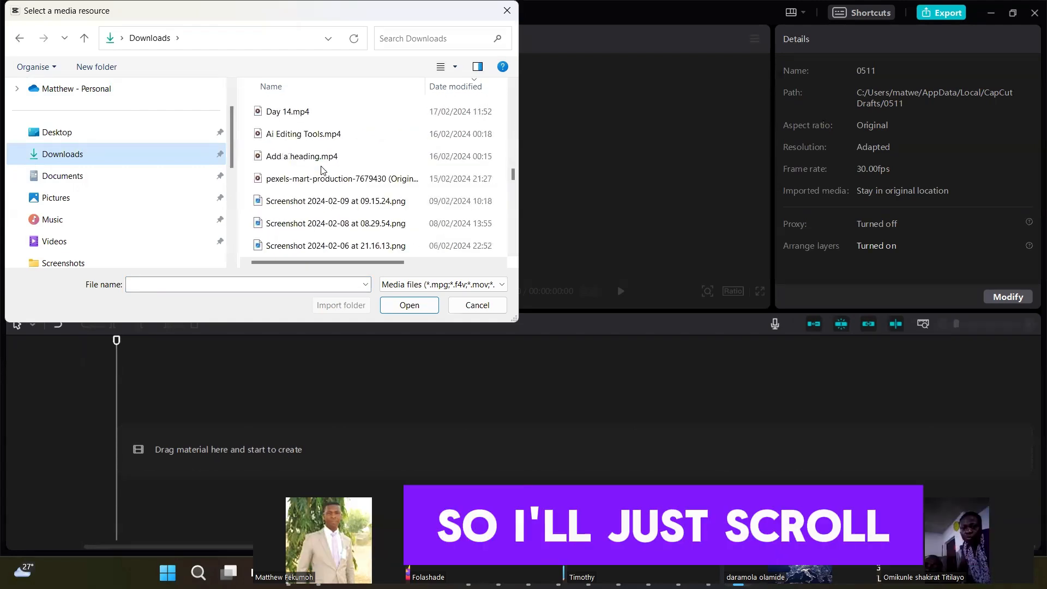
scroll(321, 170, "down", 5)
scroll(322, 171, "up", 1)
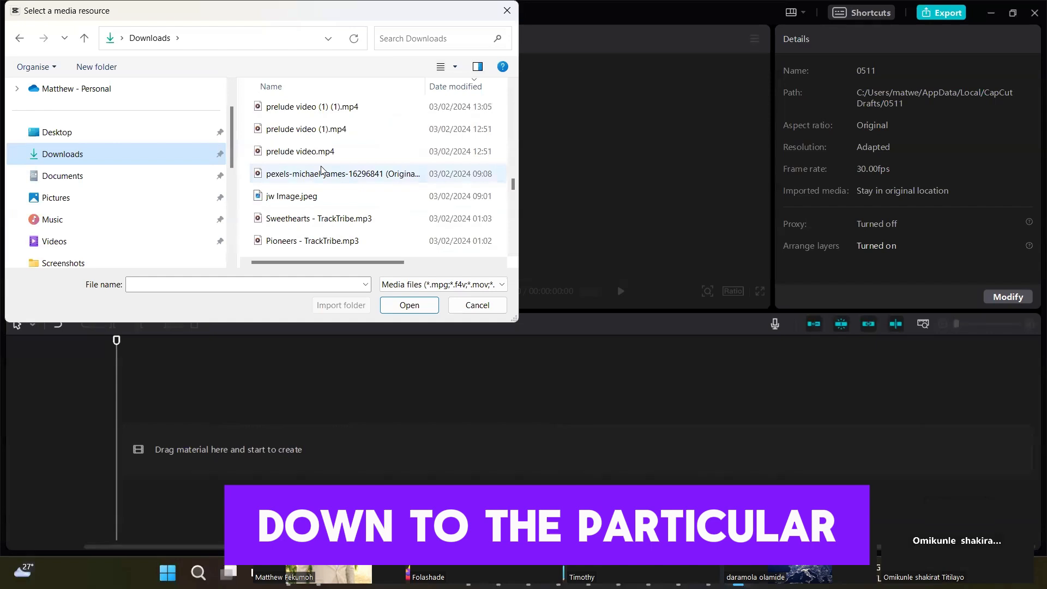
scroll(322, 170, "down", 10)
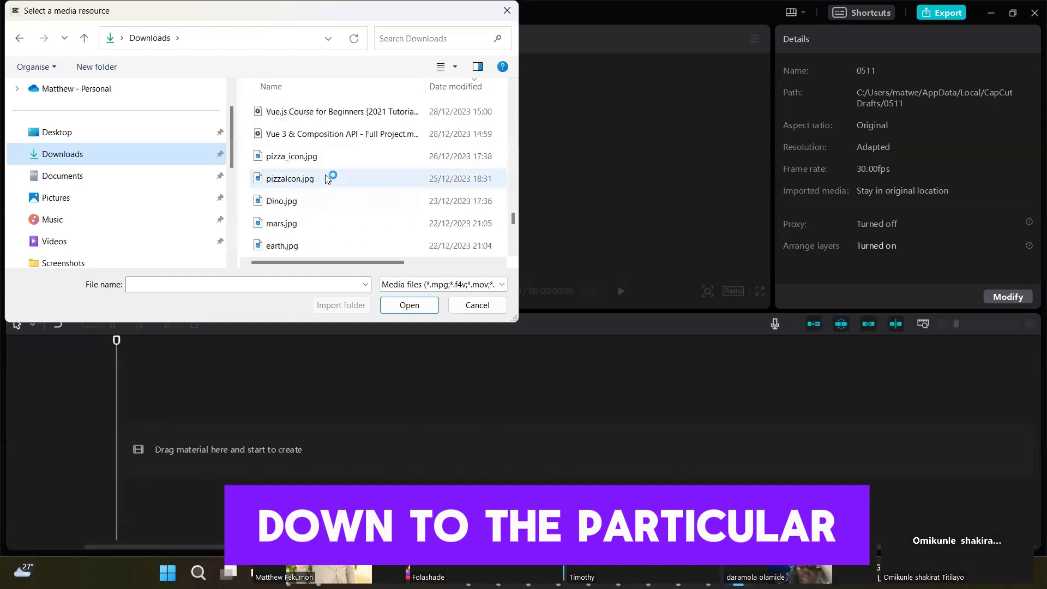
scroll(328, 180, "down", 1)
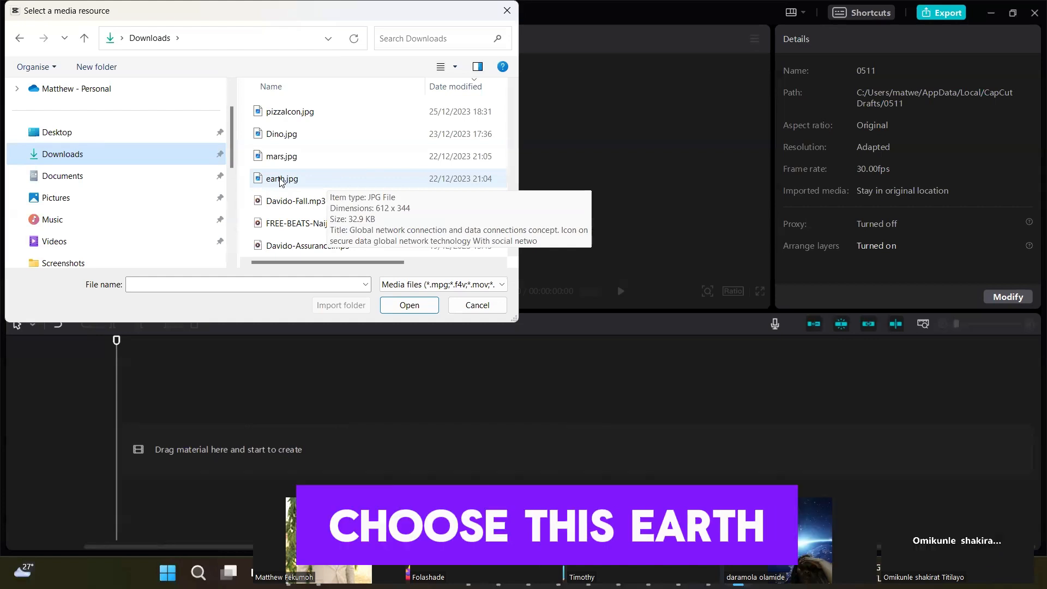
left_click(282, 179)
left_click(394, 307)
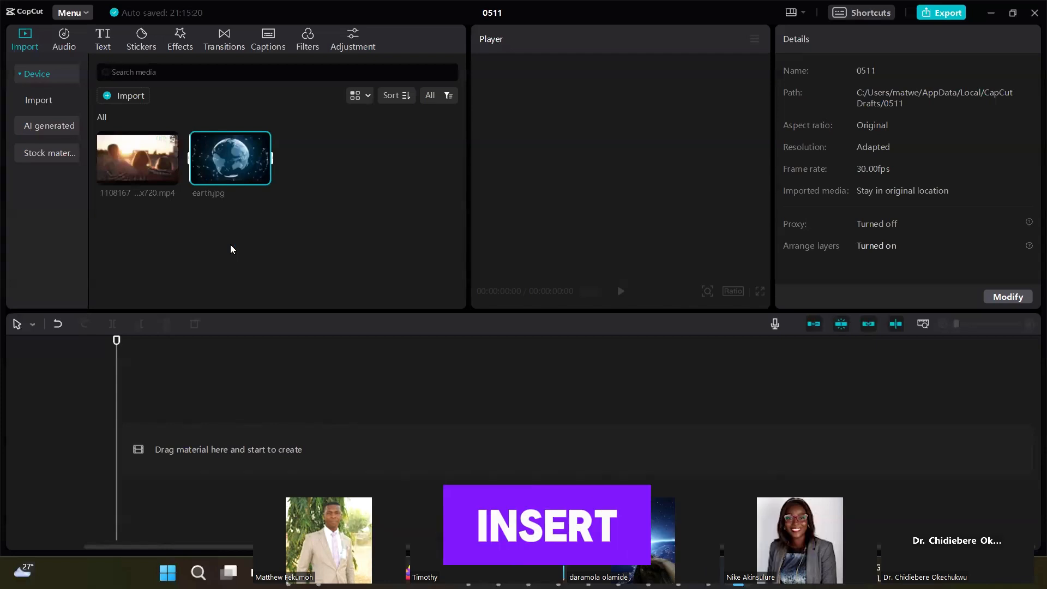
Place the imported video at the start of the timeline's main track and move the meeting video strip off the timeline.
mouse_move(162, 175)
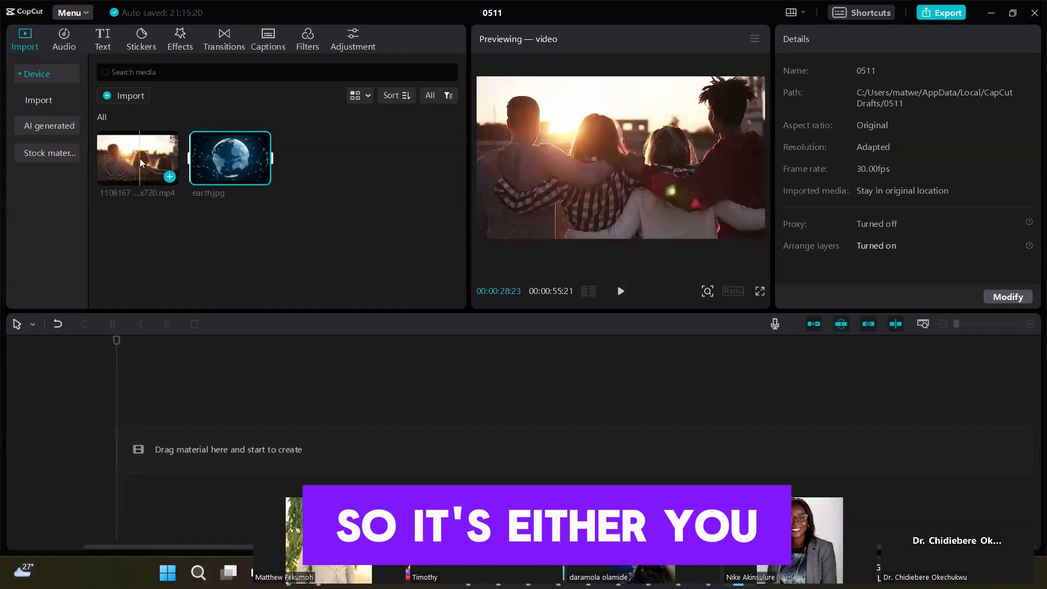
left_click_drag(140, 162, 120, 450)
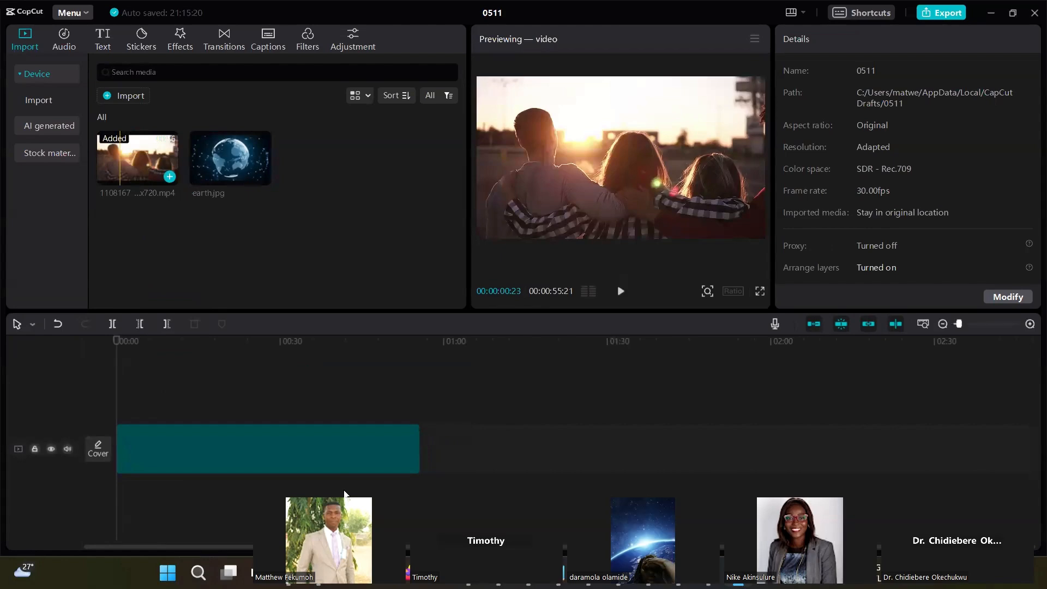
left_click_drag(345, 491, 641, 531)
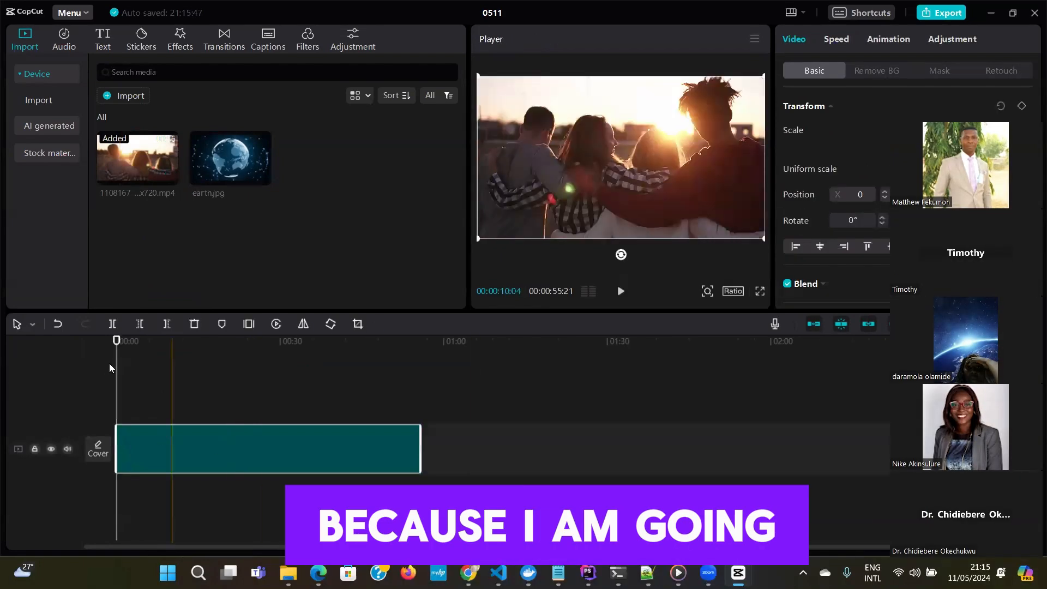
Position the playhead at about 00:00:05:13 and add earth.jpg to the main track before the video clip.
left_click(146, 343)
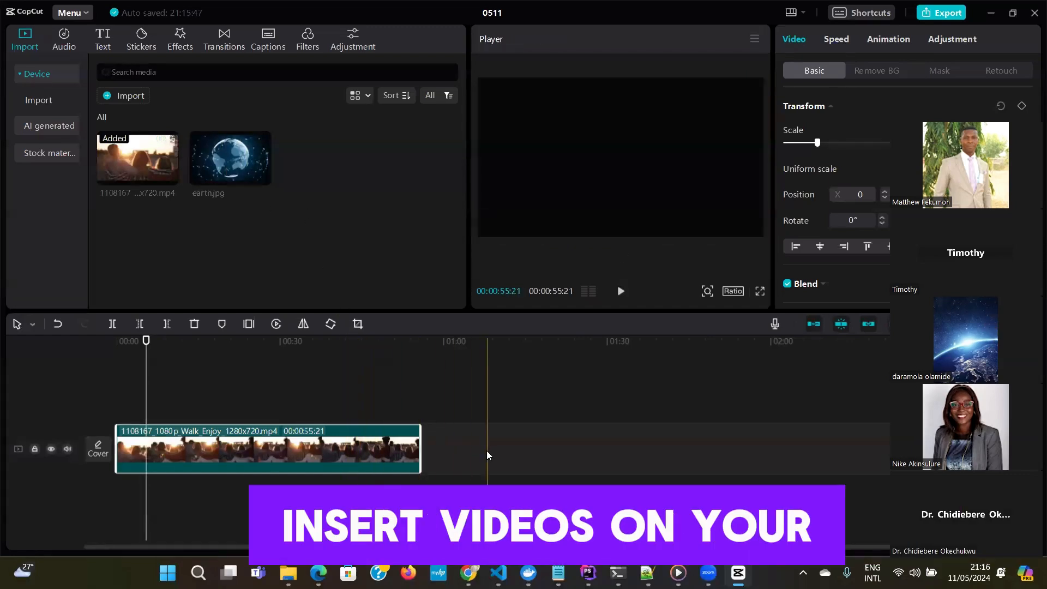
mouse_move(260, 180)
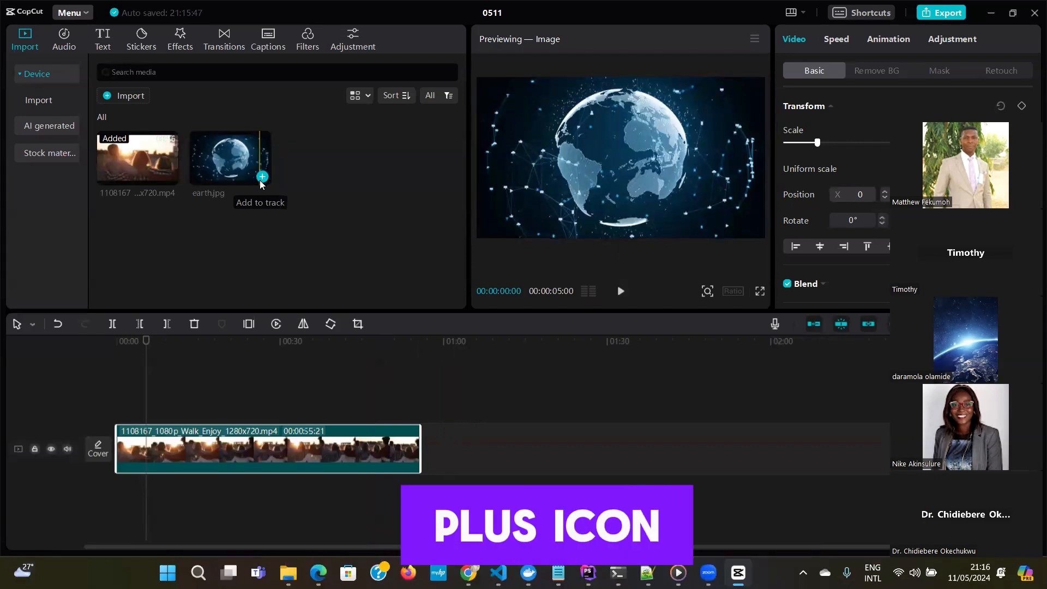
left_click(261, 179)
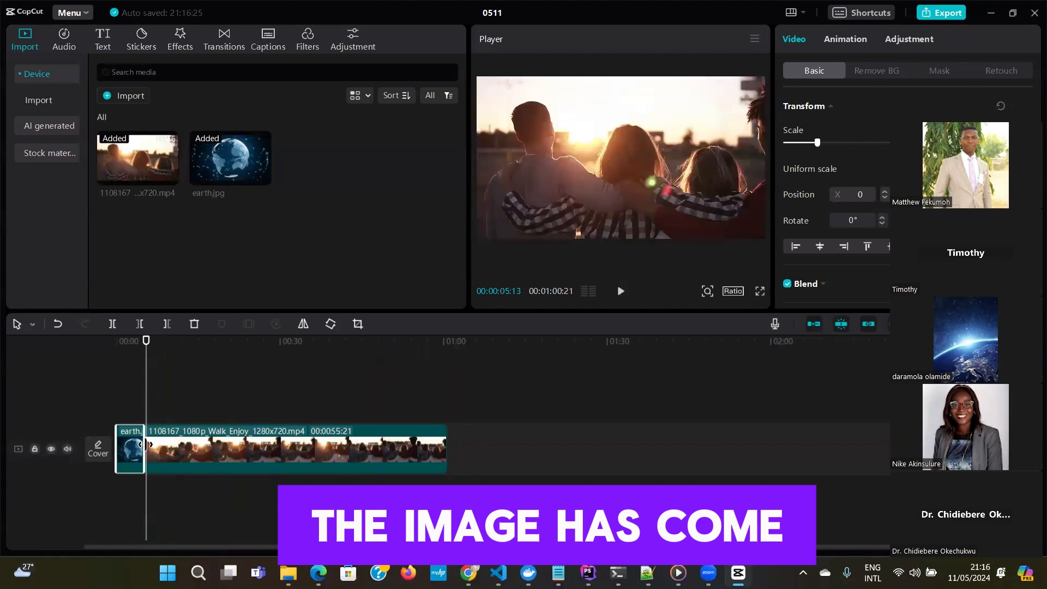
Extend the earth.jpg clip to 00:00:41:19 and move it behind the video clip on the main track.
left_click_drag(144, 444, 340, 456)
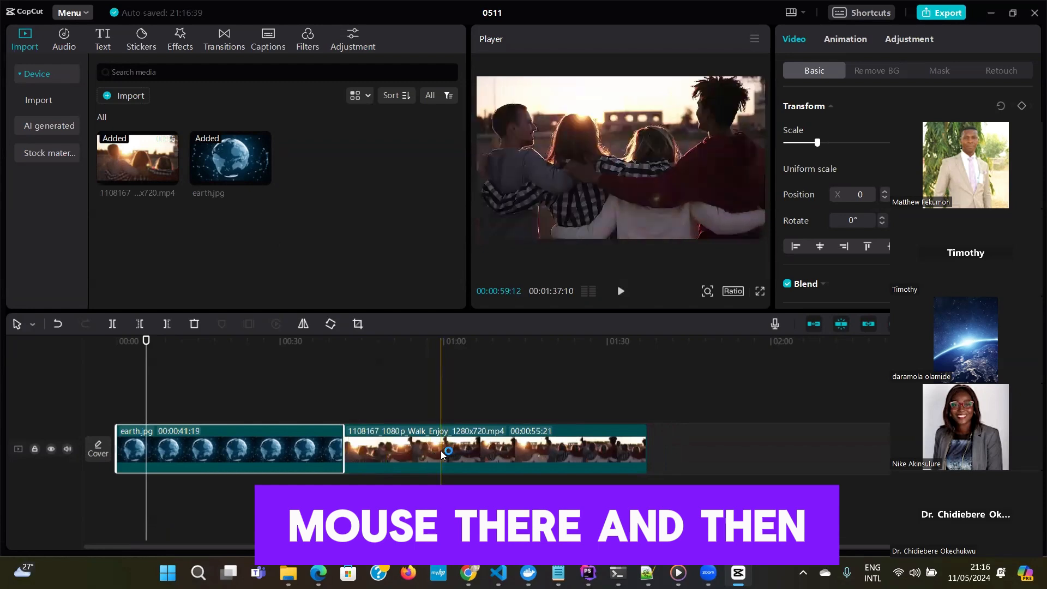
mouse_move(437, 450)
left_mouse_down()
mouse_move(470, 449)
mouse_move(456, 455)
left_mouse_up()
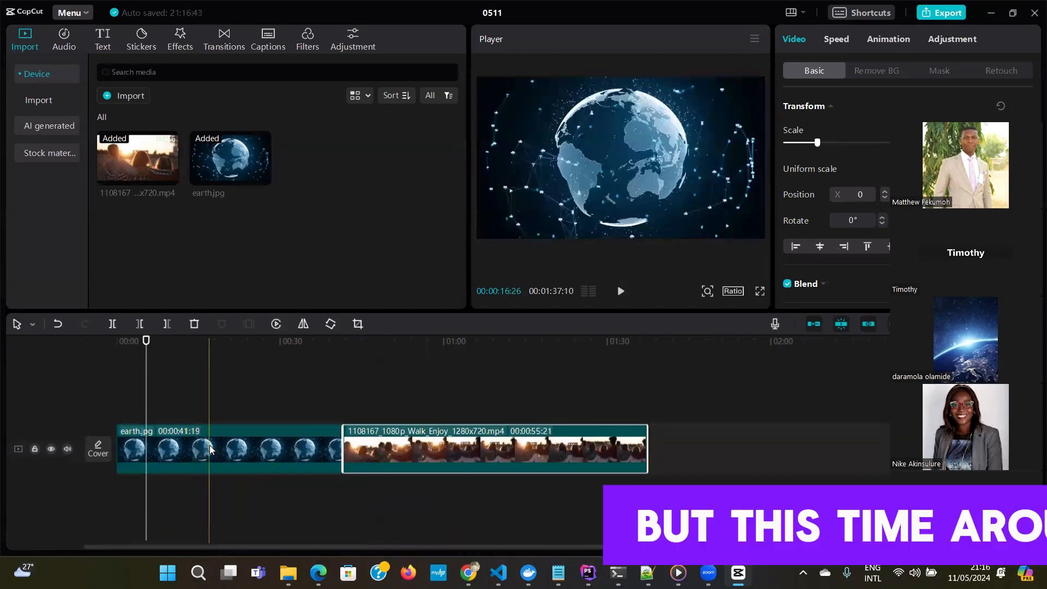
left_click_drag(210, 445, 522, 456)
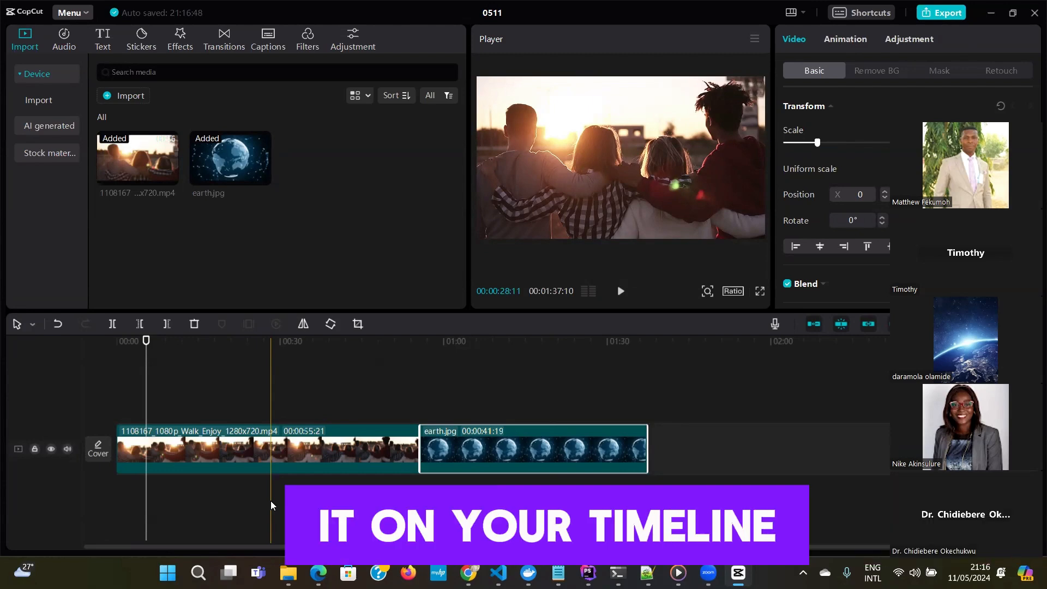
Move the playhead to about 00:00:24:28 within the video clip.
mouse_move(265, 182)
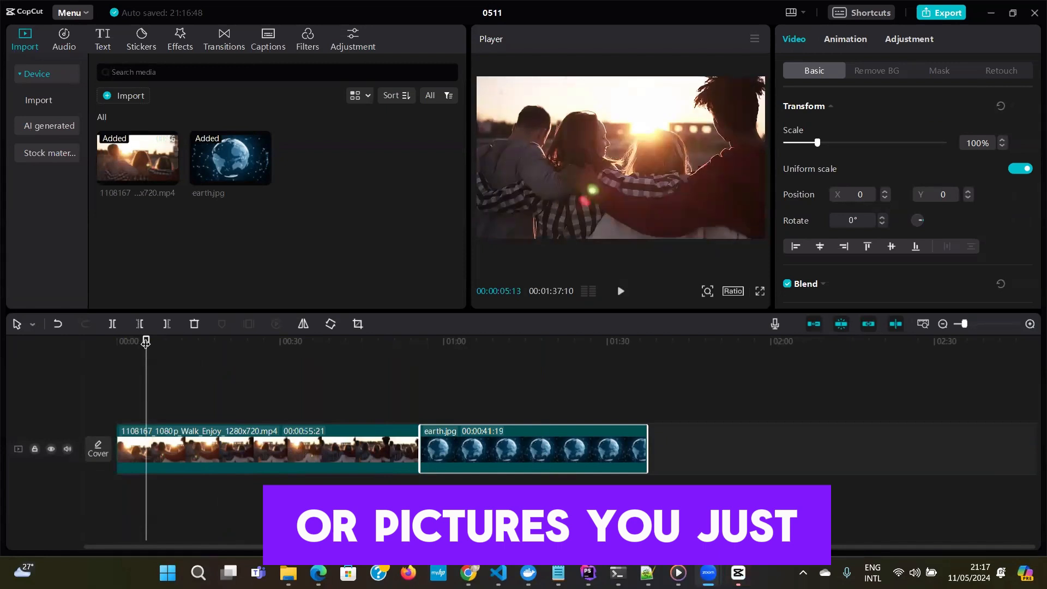
left_click_drag(148, 344, 252, 381)
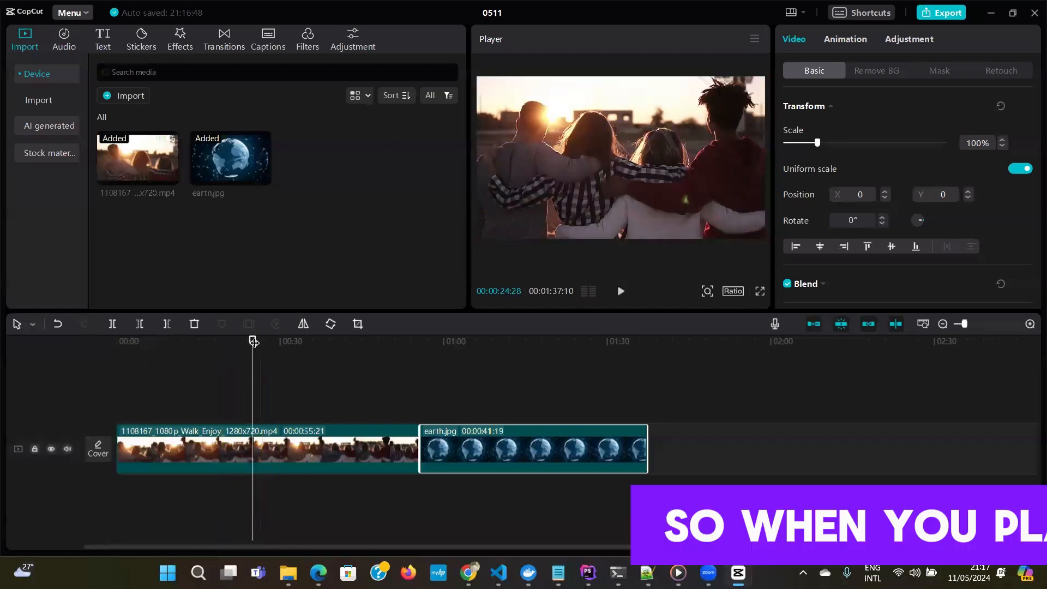
Move the playhead to about 00:00:27:28, try splitting the earth.jpg clip near 00:01:26:04, and undo that split.
left_click_drag(254, 342, 269, 347)
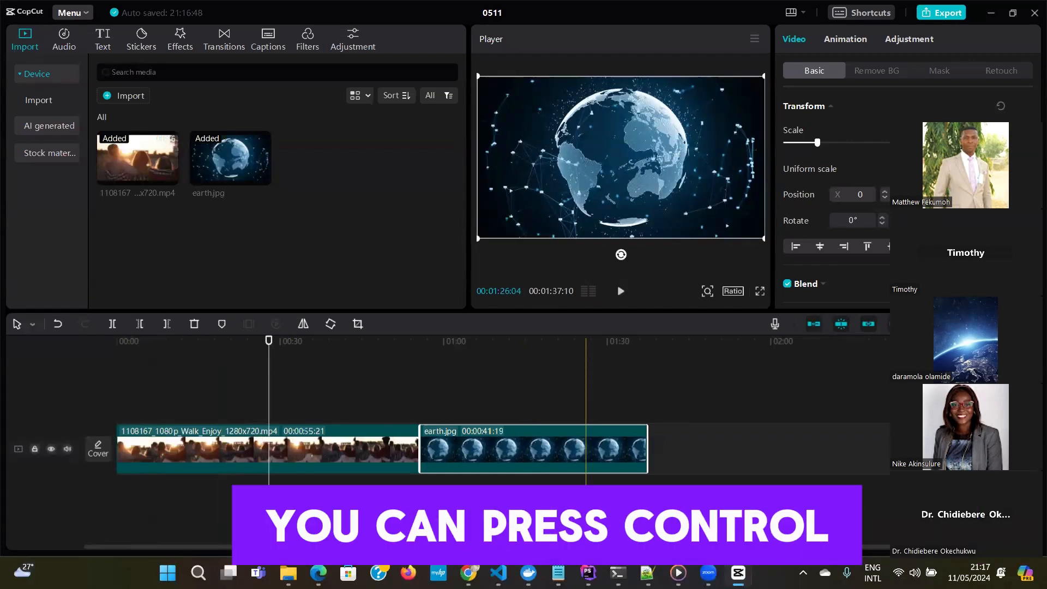
key("ctrl+b")
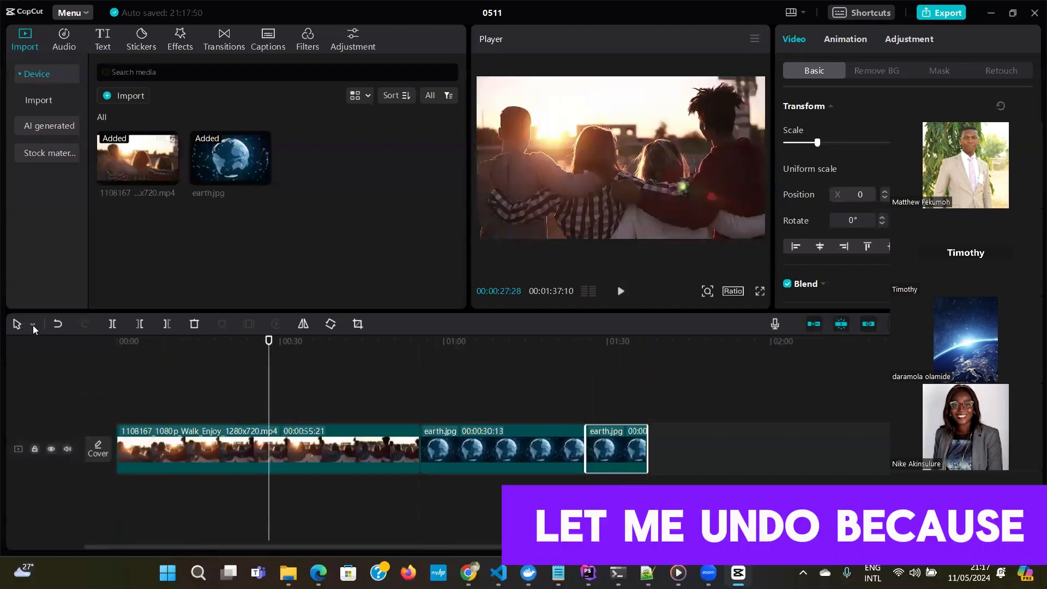
left_click(57, 324)
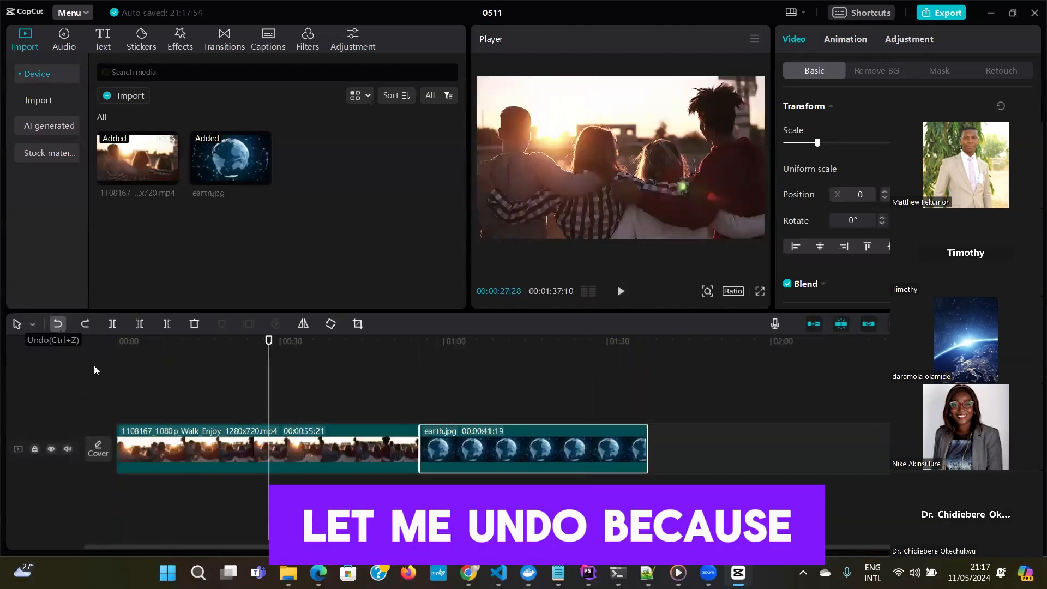
Select the video clip, split it at the playhead at about 00:00:27:28, and undo the split.
left_click(328, 457)
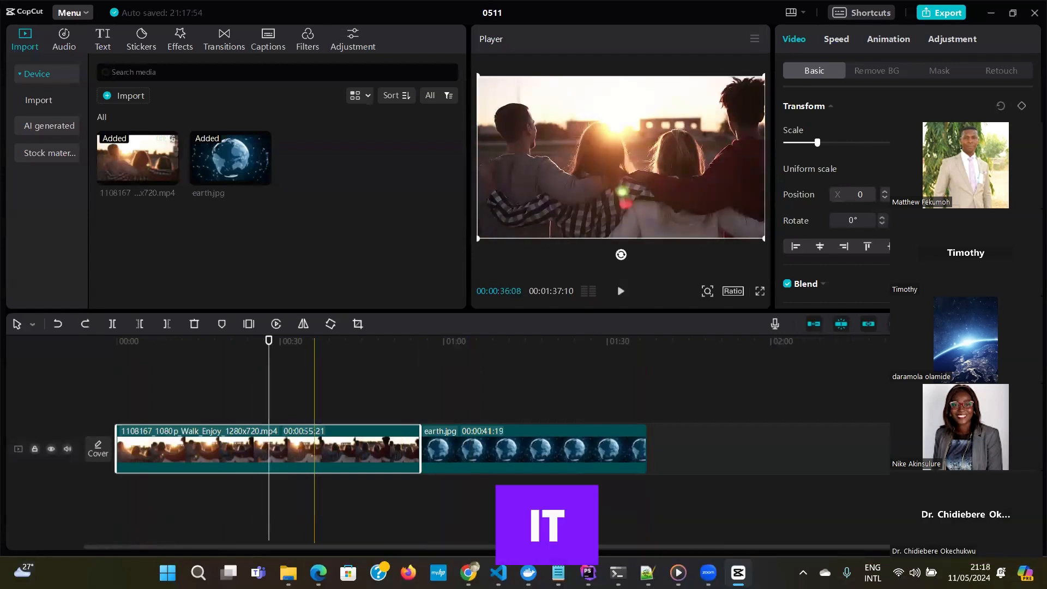
mouse_move(468, 573)
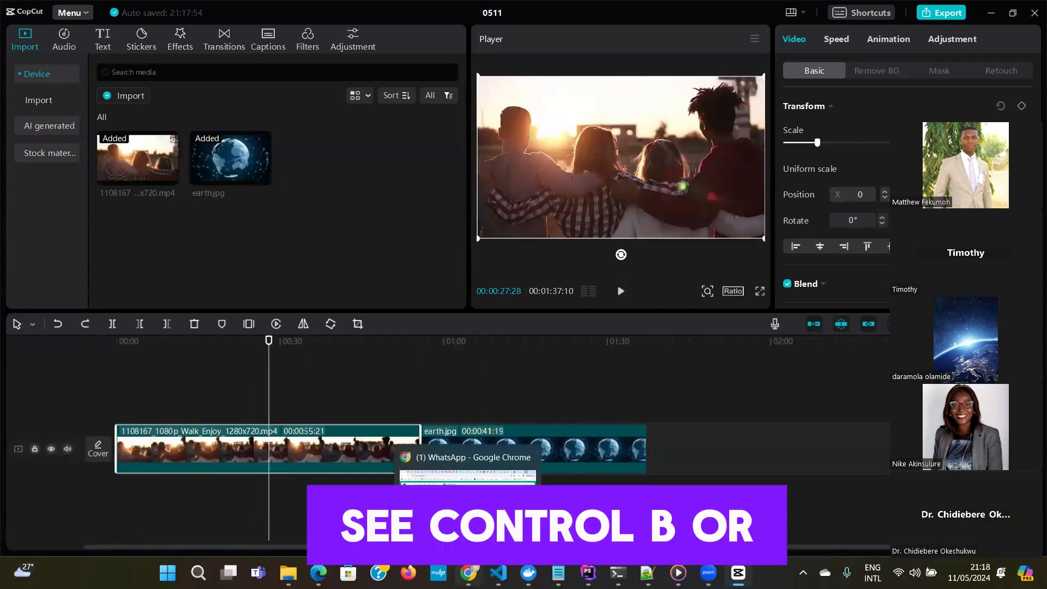
key("ctrl+b")
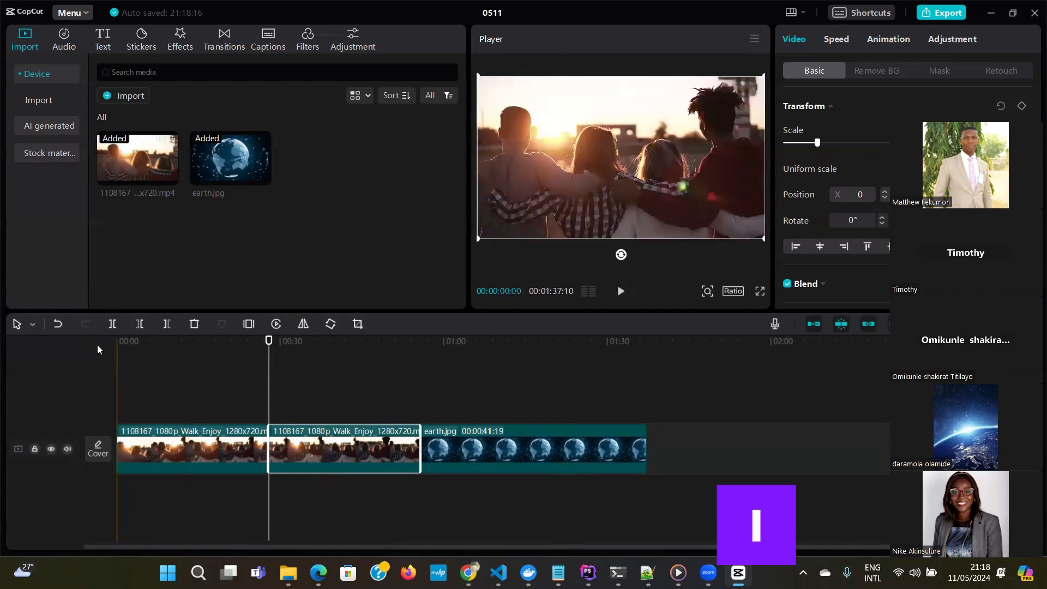
left_click(59, 326)
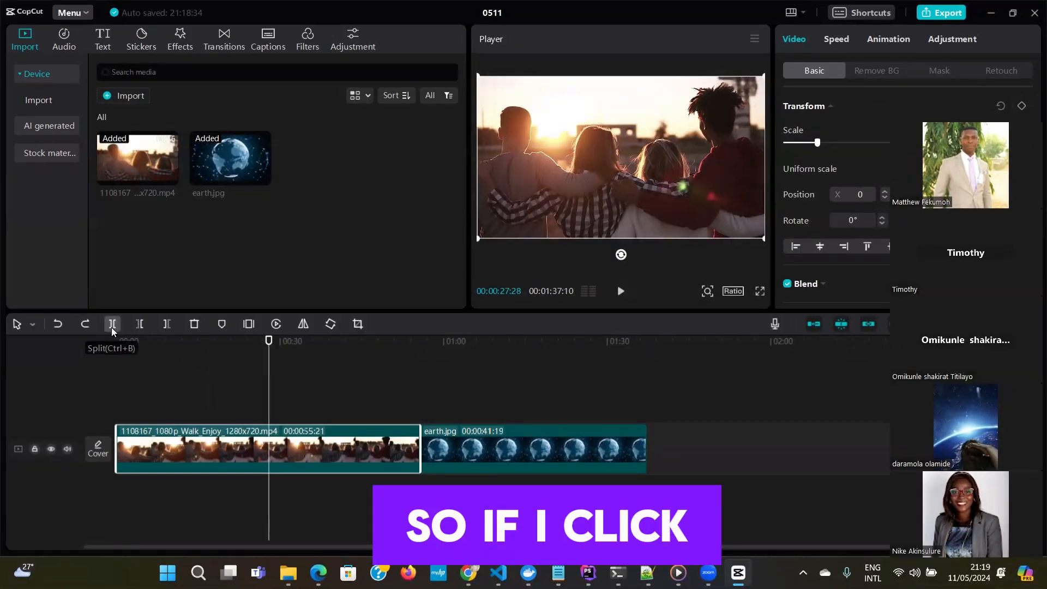
Split the video clip at 00:00:27:28 again, try its second segment behind earth.jpg and back, and undo everything including the split.
left_click(112, 324)
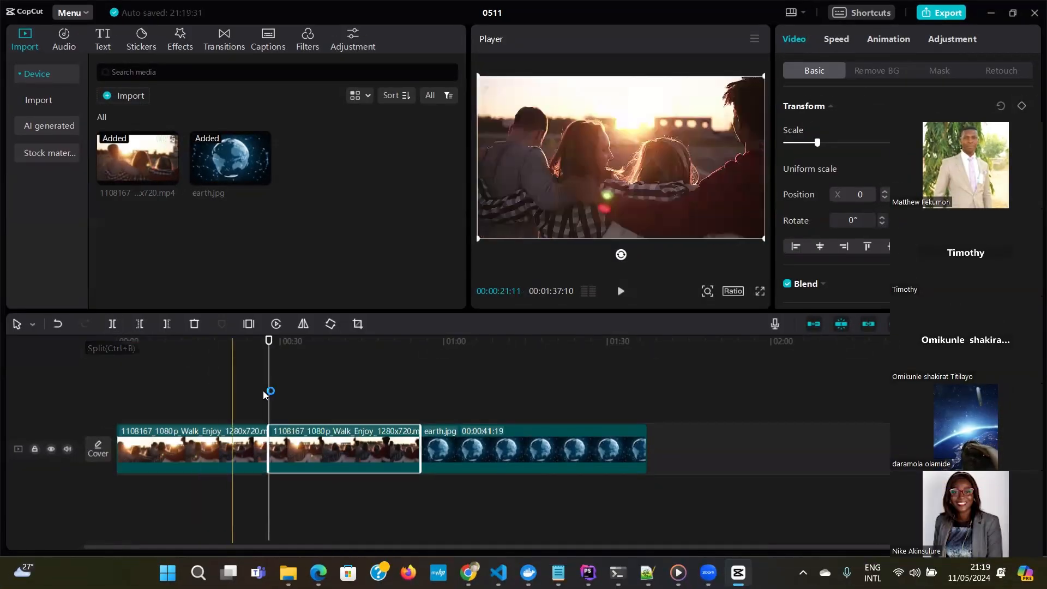
left_click_drag(347, 454, 580, 457)
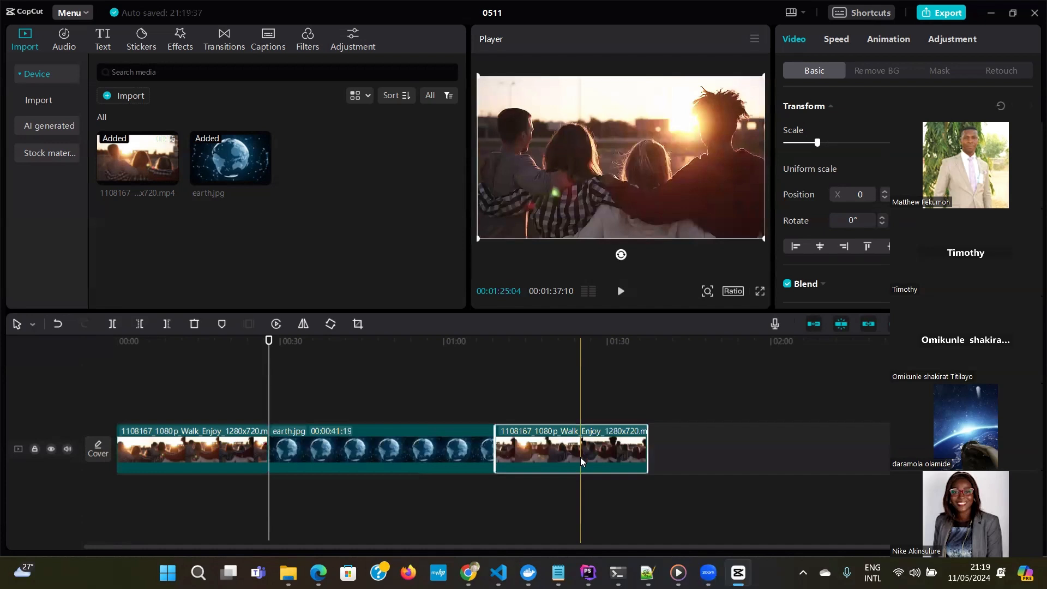
mouse_move(580, 457)
left_mouse_down()
mouse_move(583, 441)
mouse_move(478, 369)
mouse_move(364, 390)
mouse_move(338, 412)
mouse_move(378, 431)
mouse_move(633, 443)
mouse_move(580, 461)
left_mouse_up()
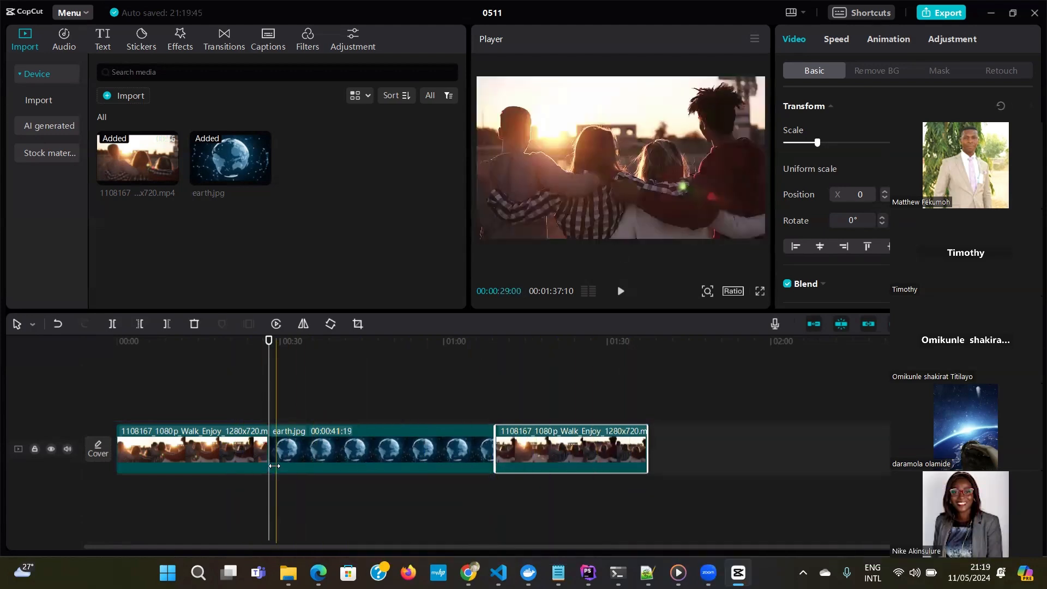
left_click_drag(558, 454, 329, 452)
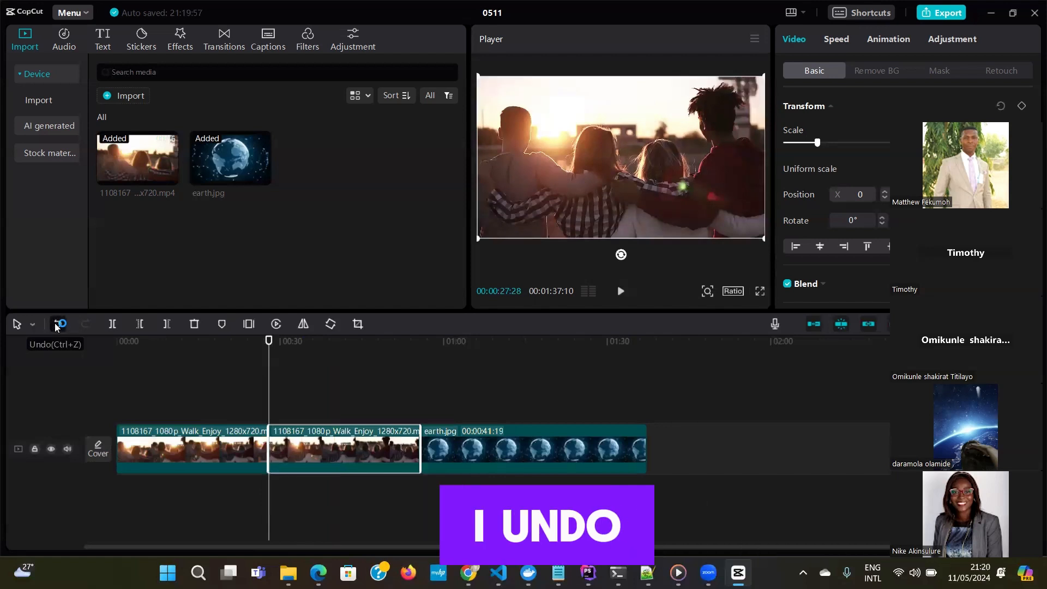
left_click(56, 324)
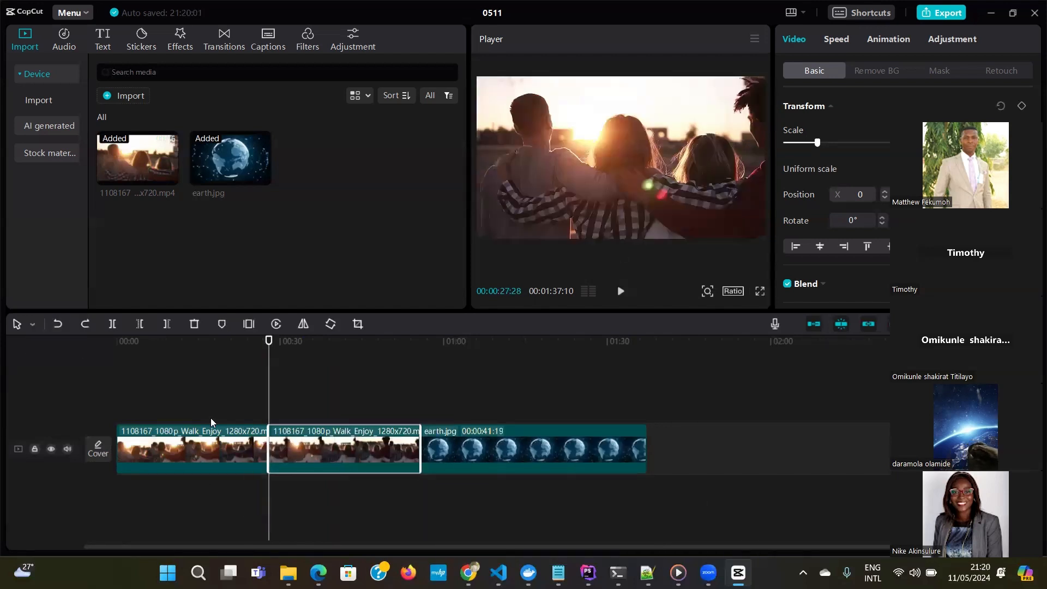
left_click(65, 329)
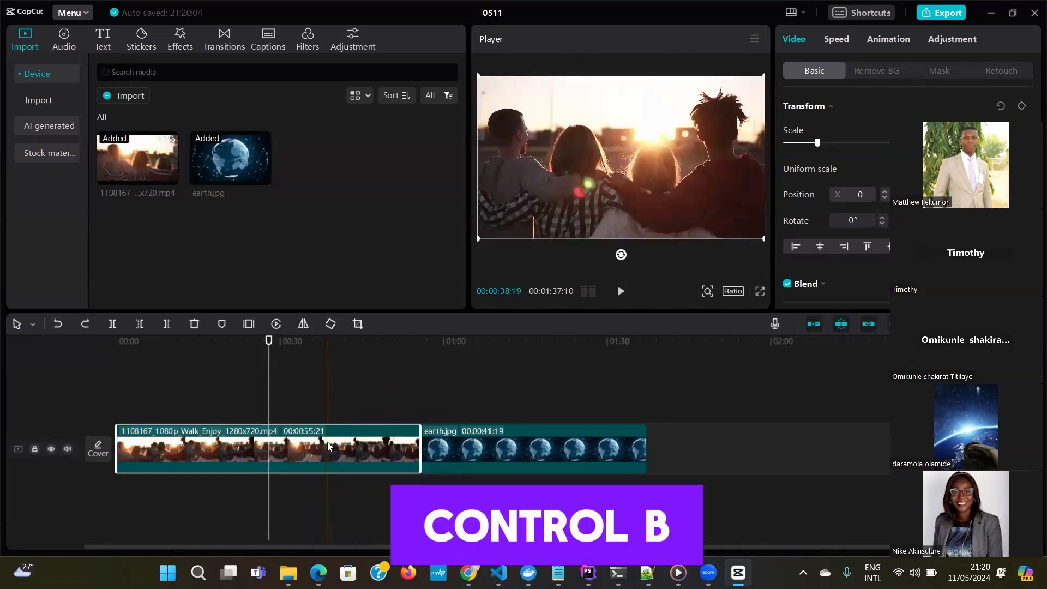
Split the video clip at about 00:00:38:19 and move its second segment onto a new track above.
key("ctrl+b")
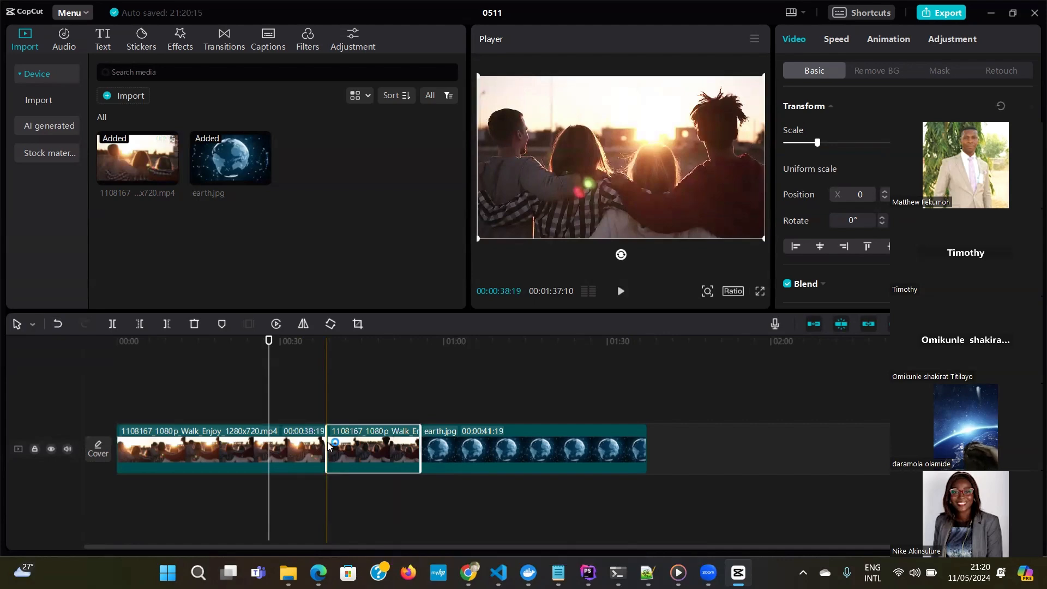
left_click_drag(370, 454, 382, 410)
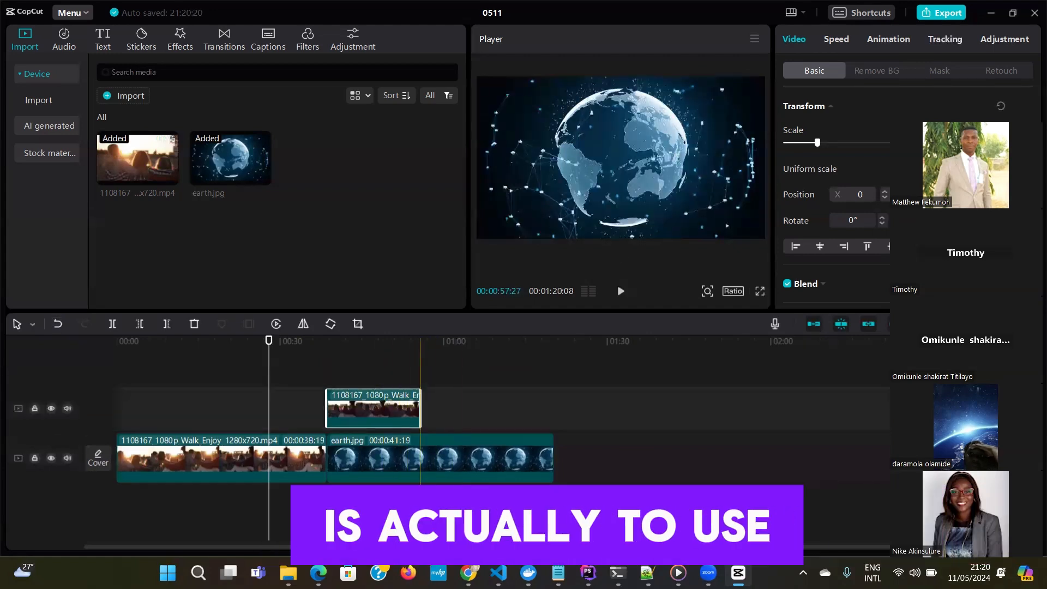
Split the earth.jpg clip at about 00:01:01:07.
left_click(422, 460)
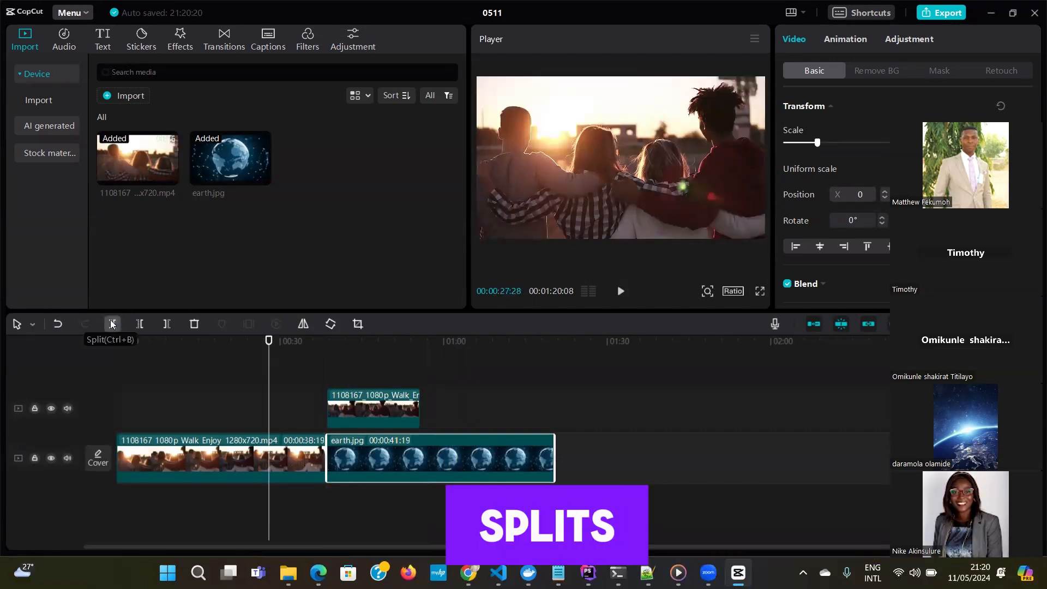
left_click_drag(268, 341, 450, 364)
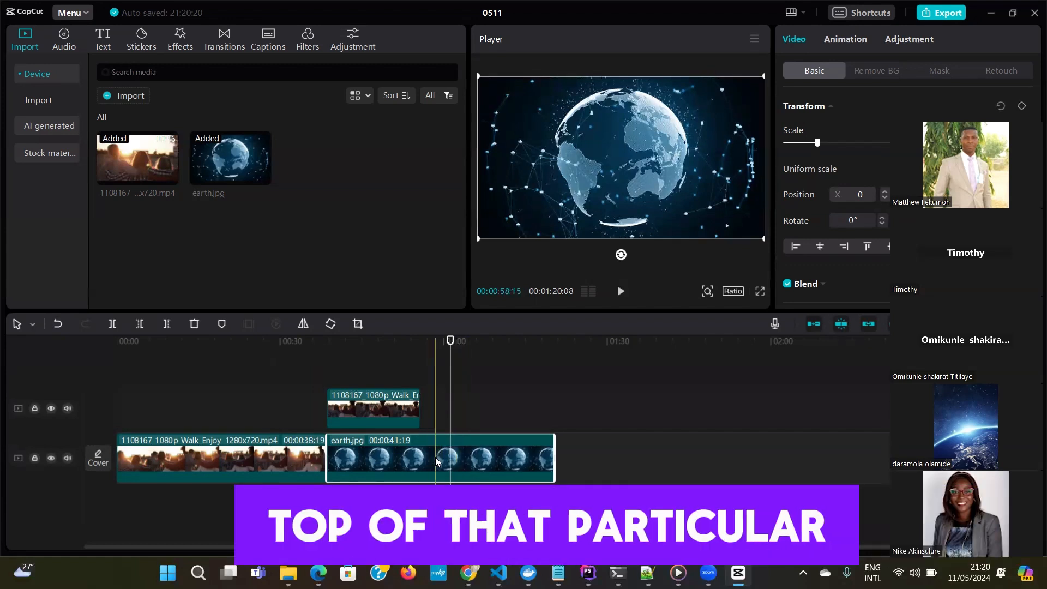
left_click(112, 324)
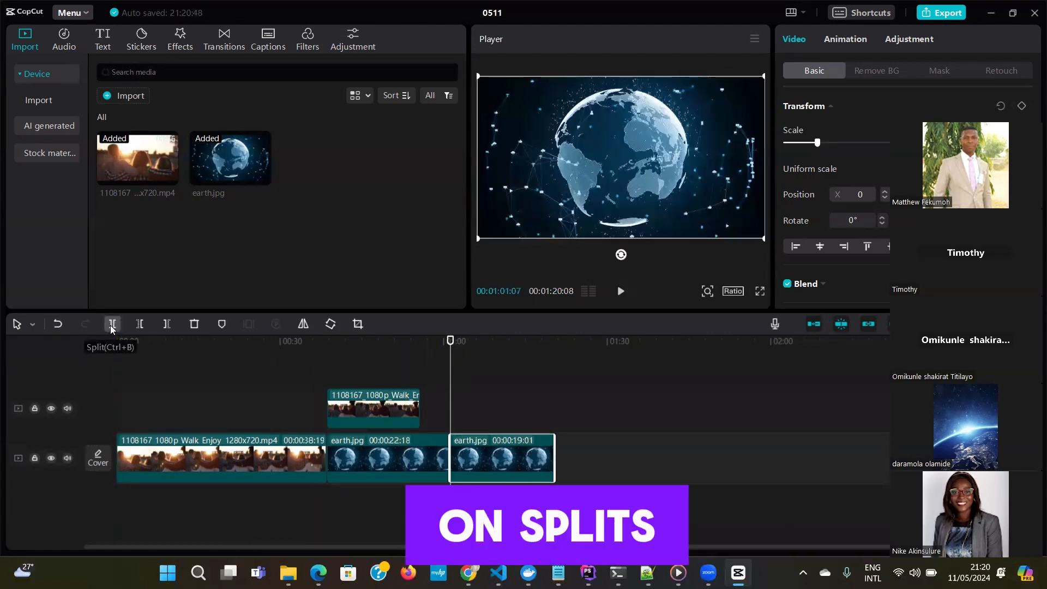
Delete the second earth.jpg segment, undo the deletion once, and delete the segment again.
mouse_move(512, 465)
left_mouse_down()
mouse_move(813, 464)
mouse_move(488, 461)
mouse_move(799, 470)
mouse_move(634, 471)
mouse_move(511, 417)
mouse_move(600, 445)
mouse_move(516, 464)
left_mouse_up()
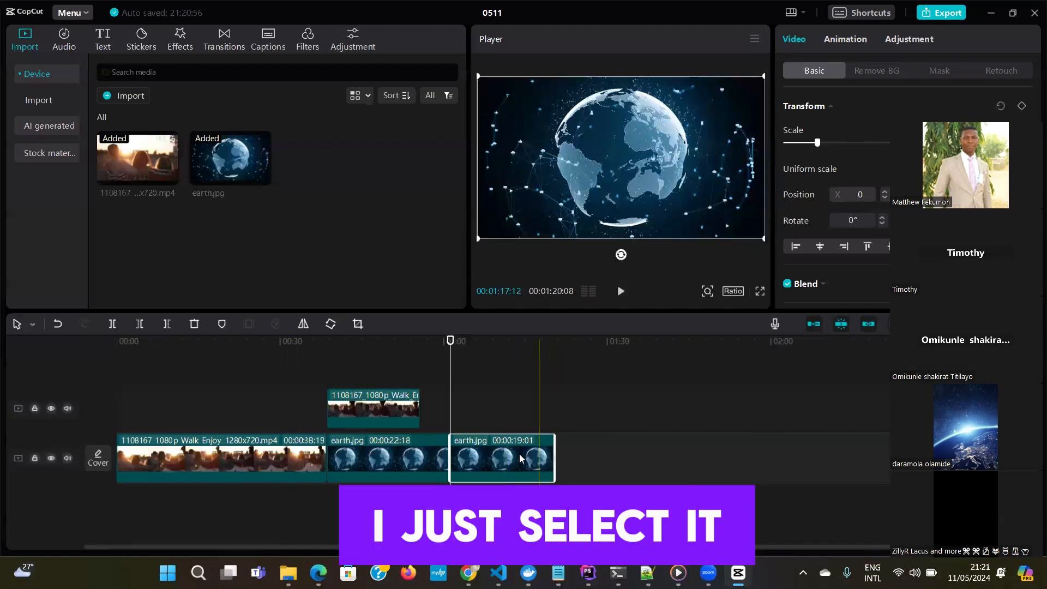
left_click(194, 325)
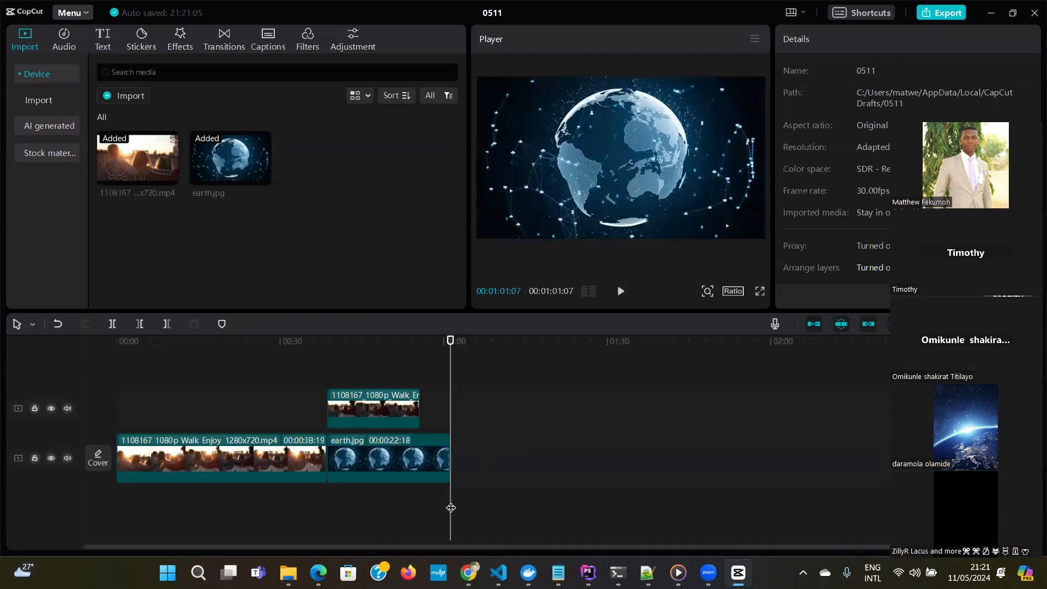
key("ctrl+z")
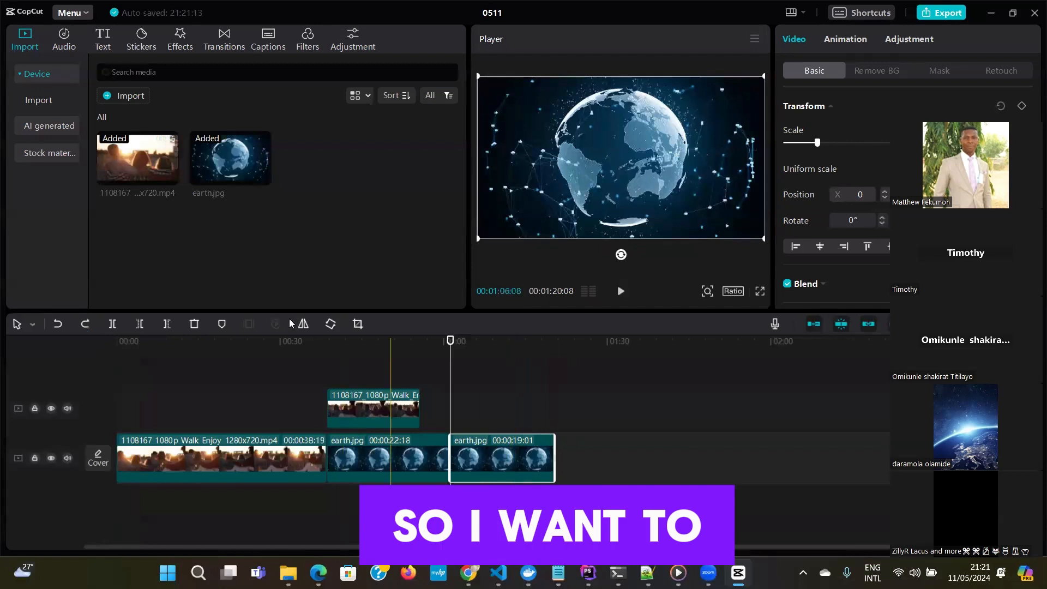
left_click(194, 326)
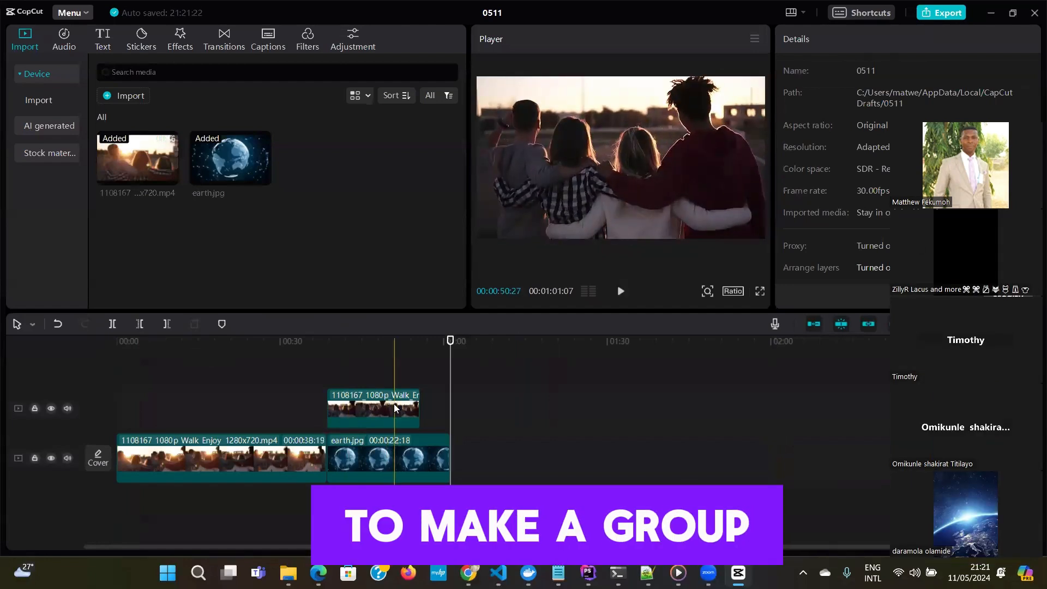
Move the second video segment to the end of the main track and place earth.jpg on a track above, at the timeline's start.
left_click_drag(394, 404, 522, 454)
left_click(223, 452)
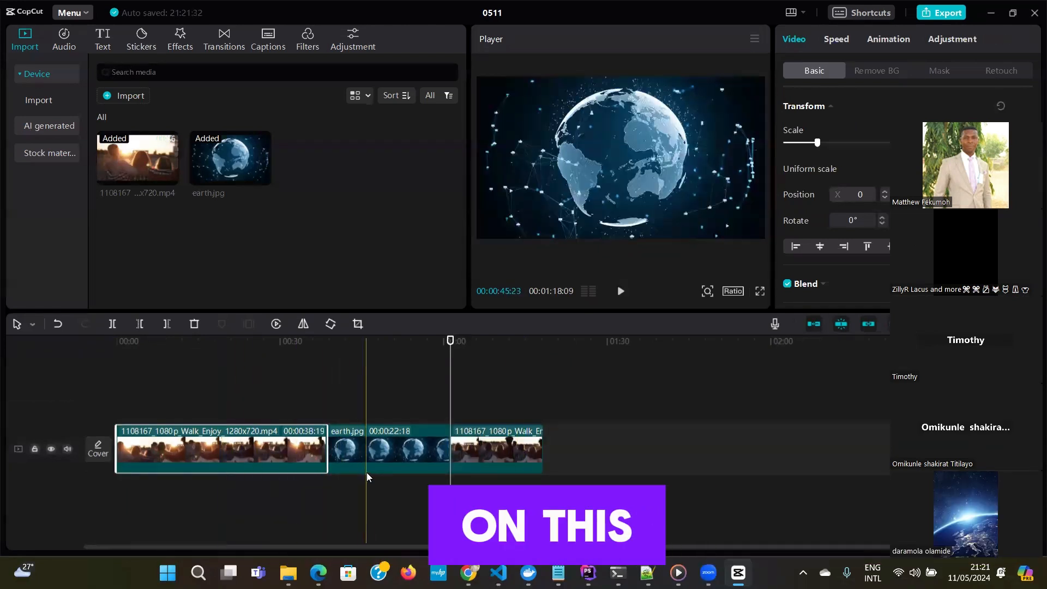
left_click_drag(368, 453, 162, 407)
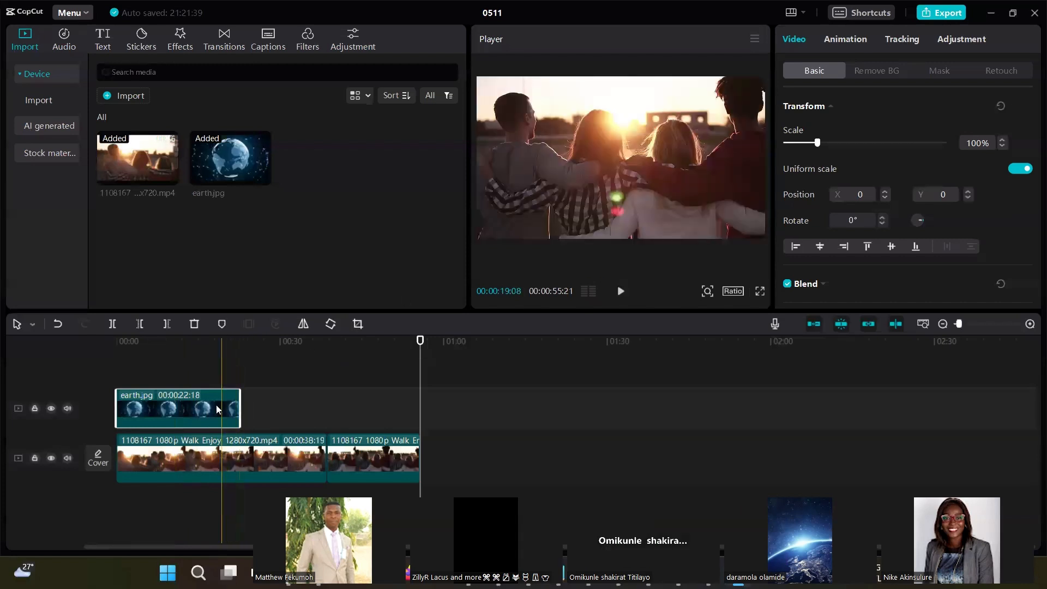
With the playhead at about 00:00:15:28, scale the earth.jpg overlay to 40% and place it in the lower-right corner of the video frame.
left_click_drag(420, 339, 203, 340)
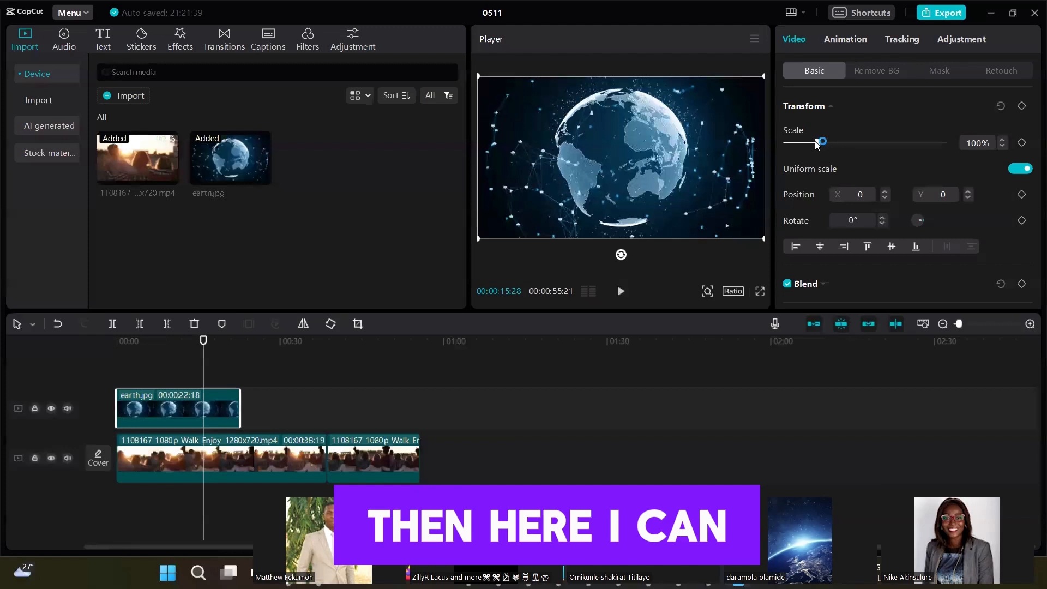
mouse_move(817, 143)
left_mouse_down()
mouse_move(848, 146)
mouse_move(804, 157)
mouse_move(847, 154)
mouse_move(806, 159)
left_mouse_up()
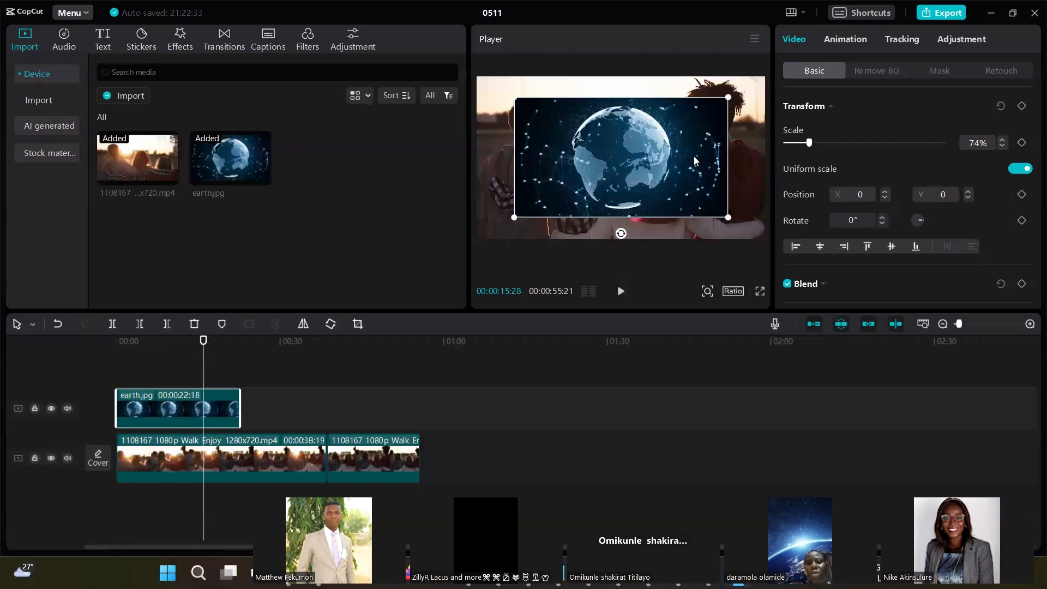
left_click_drag(647, 159, 685, 176)
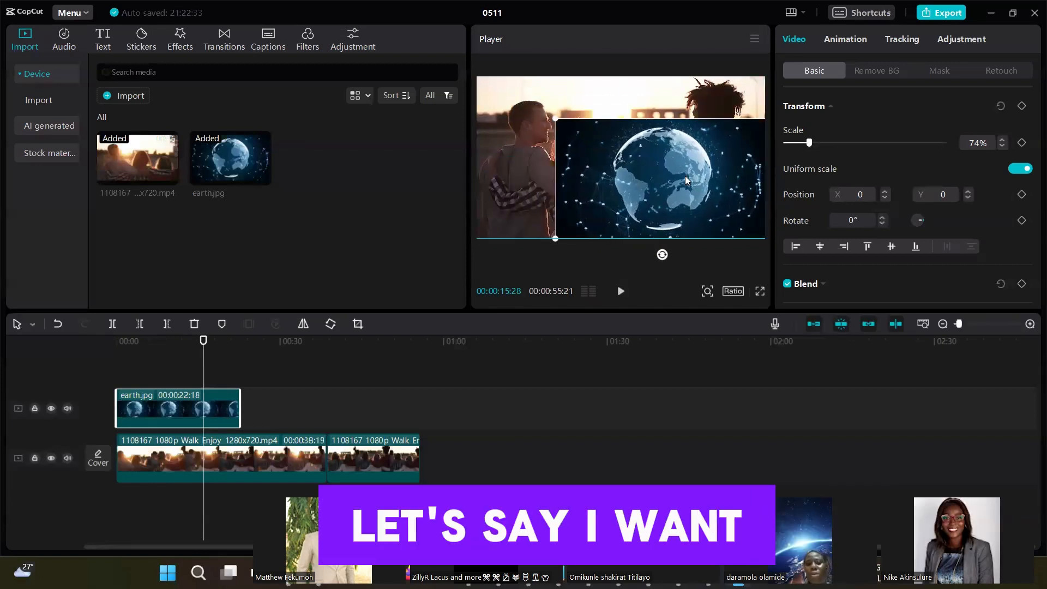
mouse_move(812, 148)
left_mouse_down()
mouse_move(823, 149)
mouse_move(799, 144)
left_mouse_up()
left_click_drag(682, 178, 728, 207)
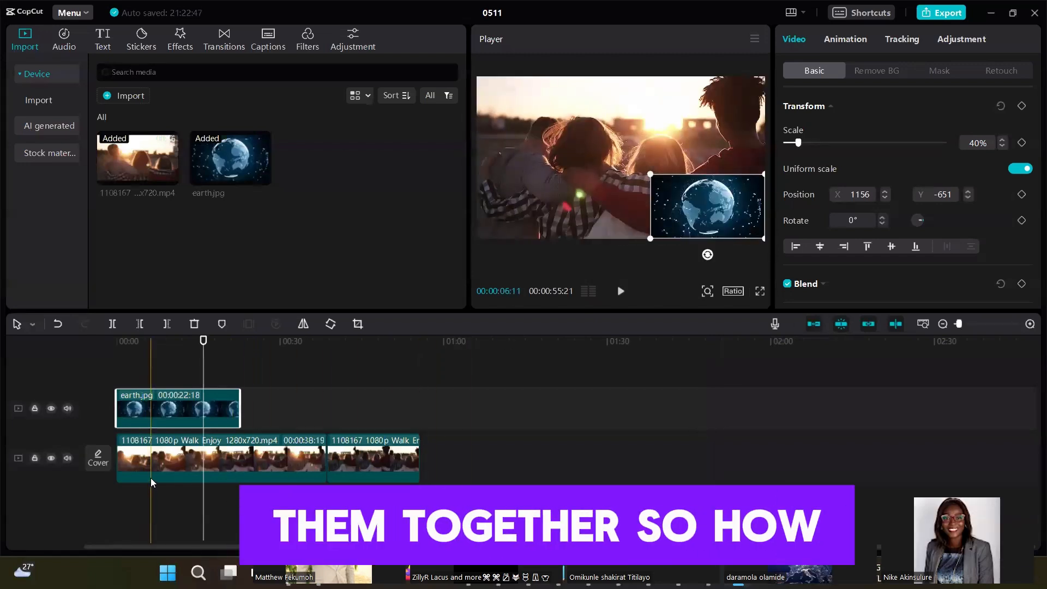
left_click_drag(203, 352, 181, 351)
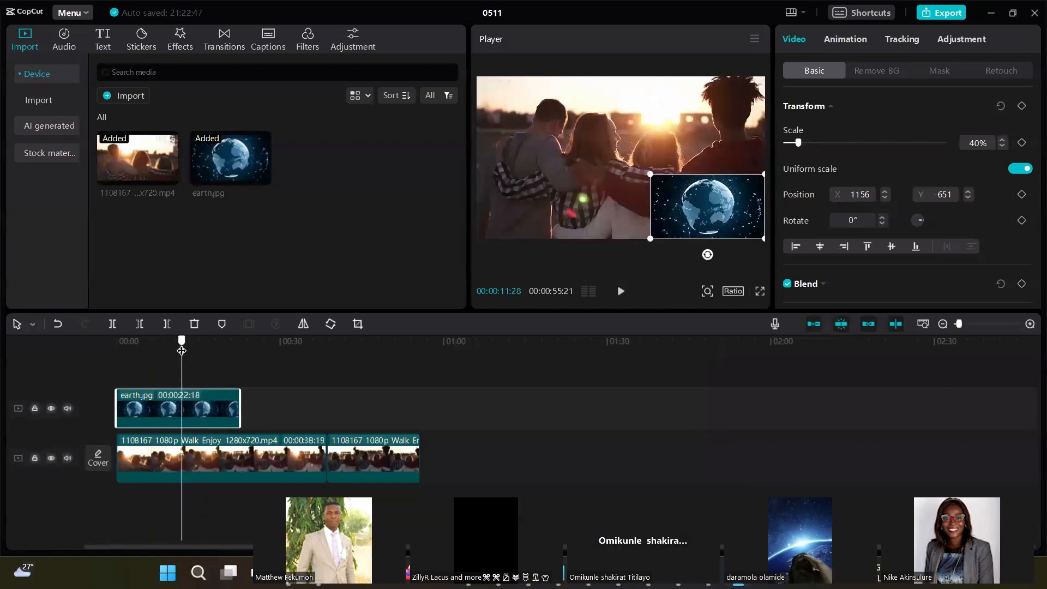
right_click(180, 435)
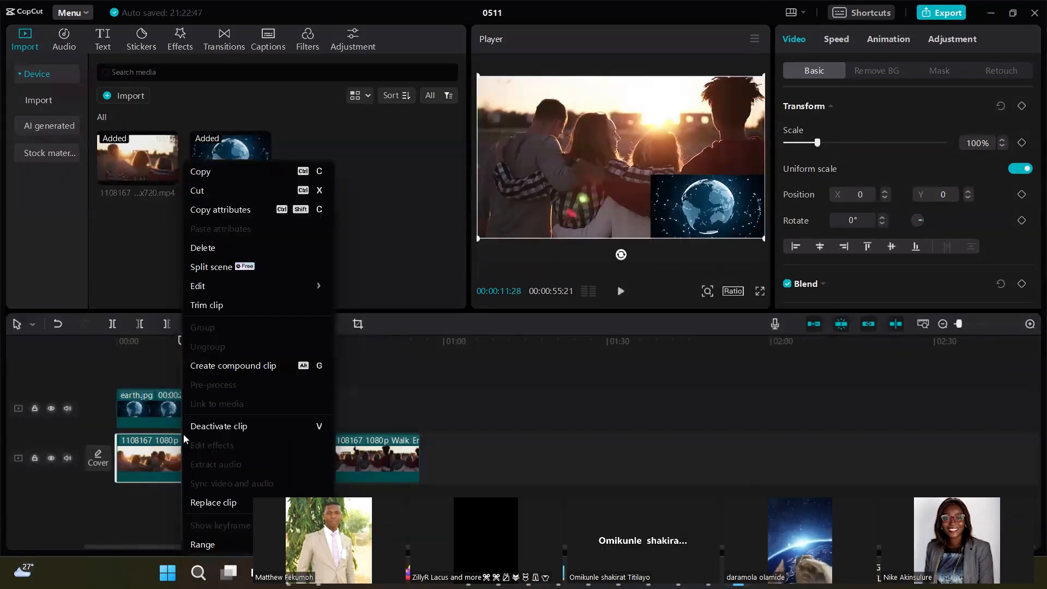
left_click(411, 408)
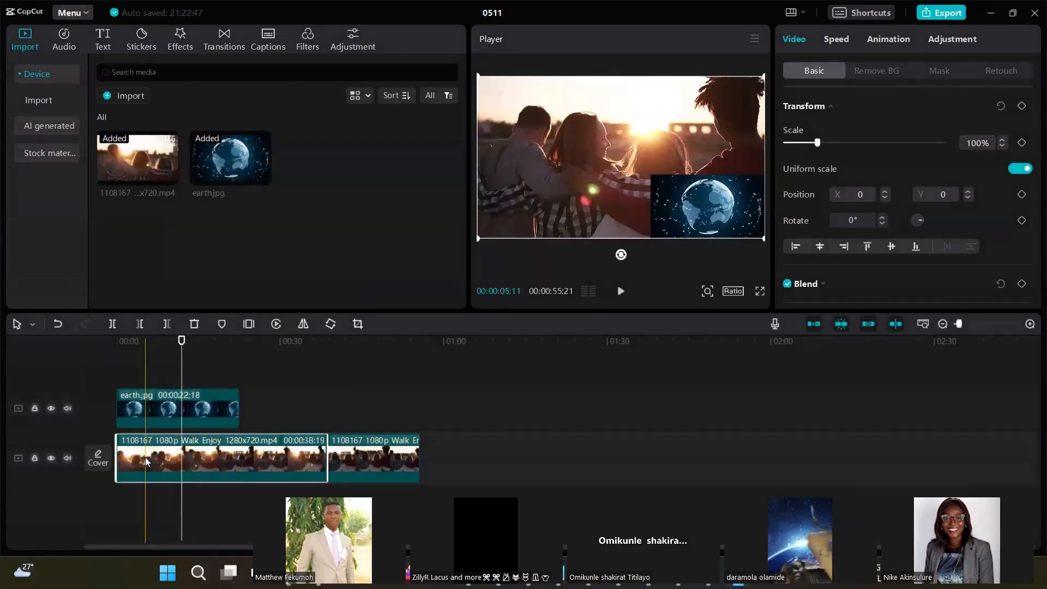
left_click(153, 416, "ctrl")
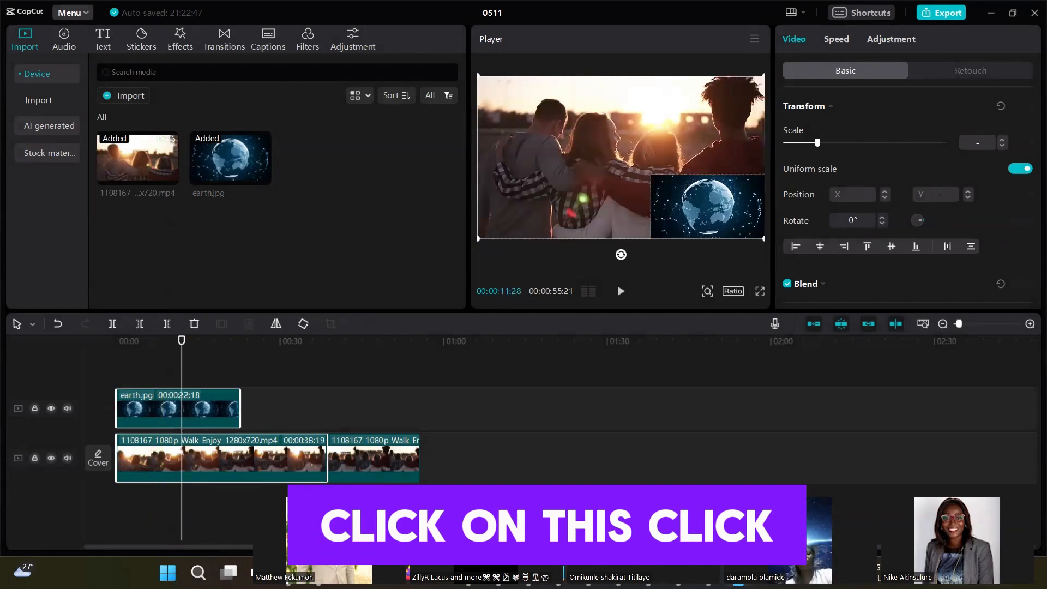
right_click(186, 429)
left_click(176, 431)
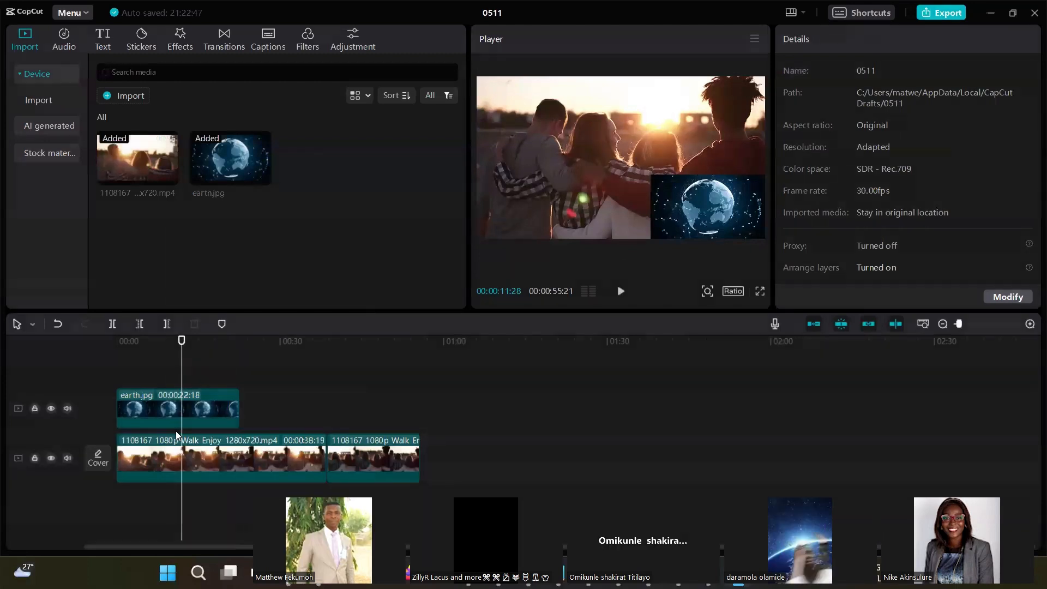
Select the first video segment together with the earth.jpg overlay and group the two clips.
right_click(180, 433)
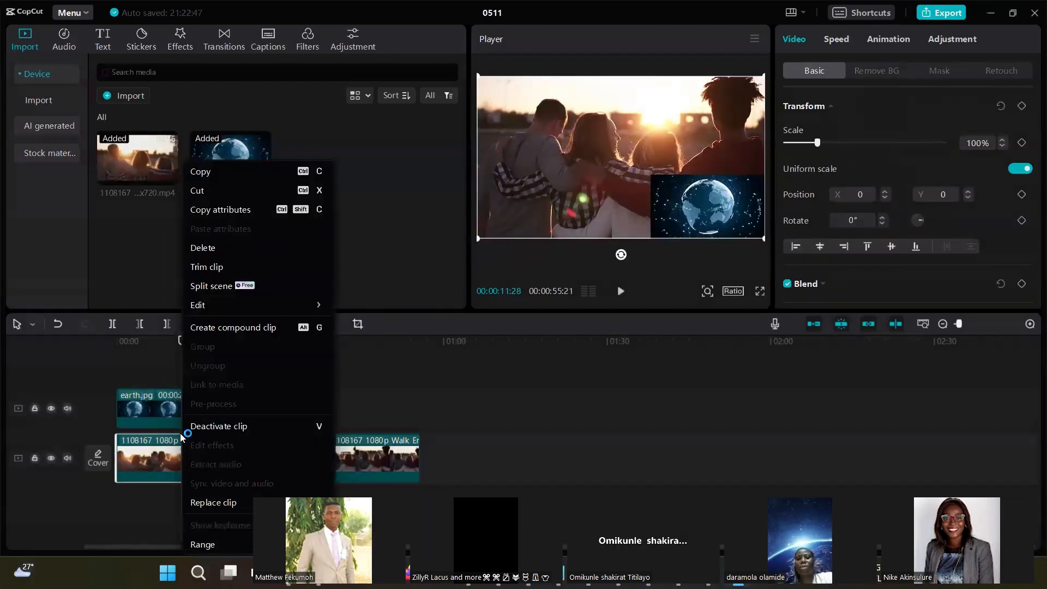
left_click(417, 387)
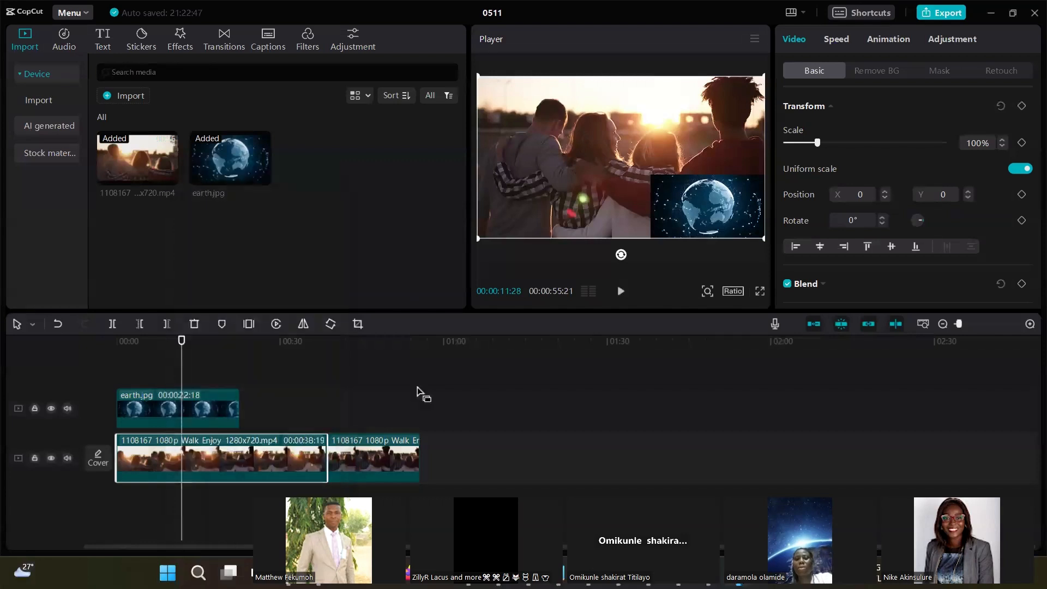
left_click(195, 405, "ctrl")
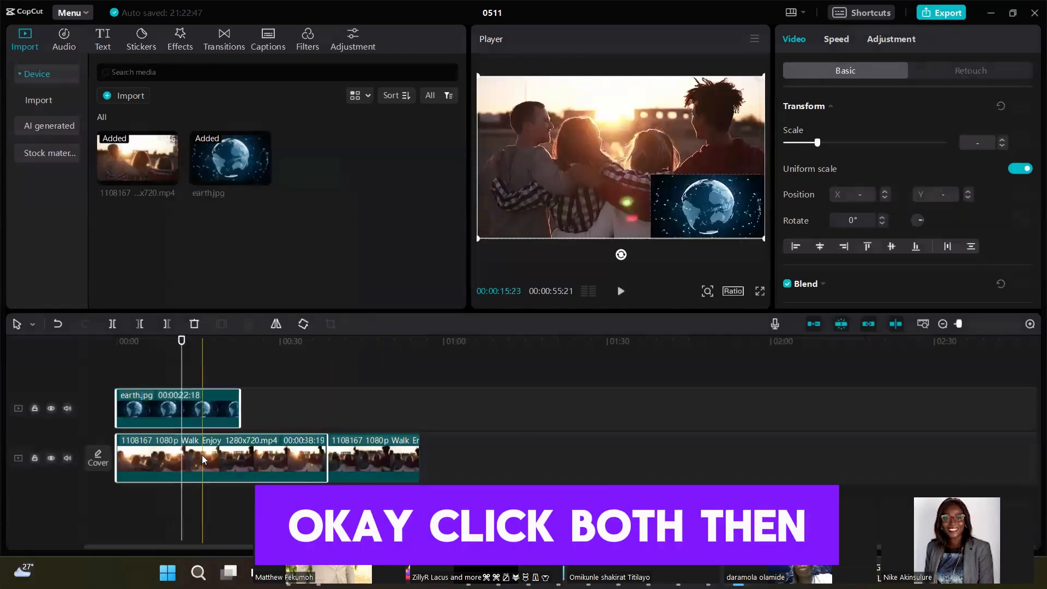
right_click(184, 438)
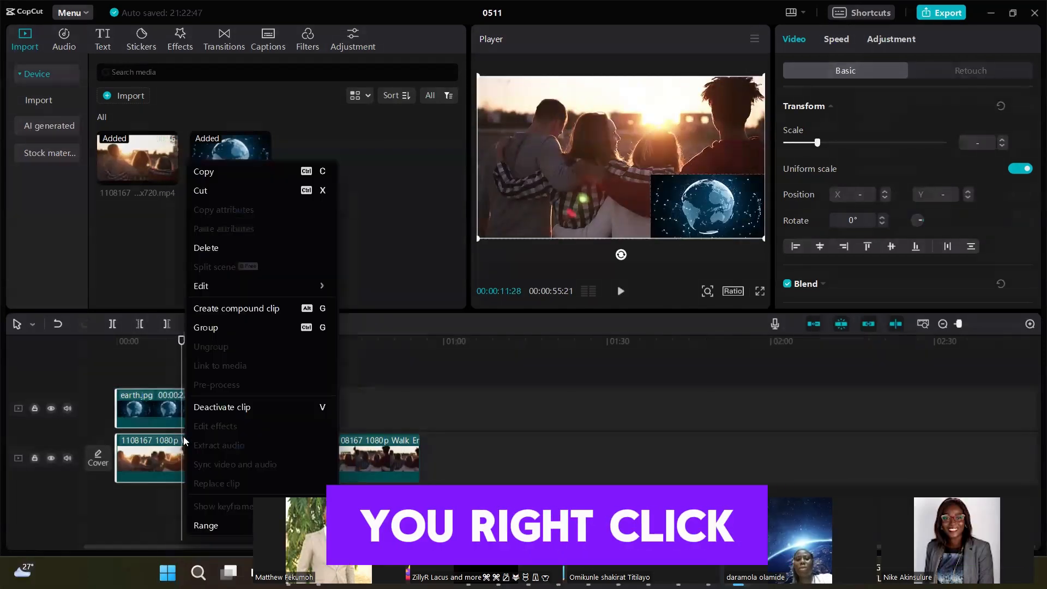
left_click(205, 327)
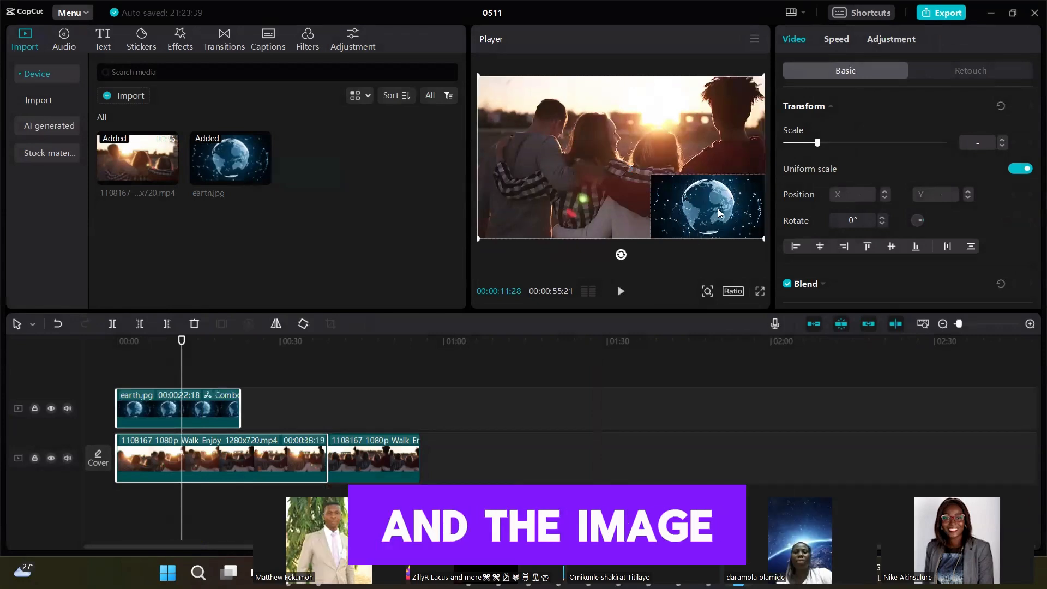
Move the grouped clips along the timeline to start where the remaining video segment ends, and set the playhead to about 00:00:27:15.
left_click_drag(209, 425, 306, 427)
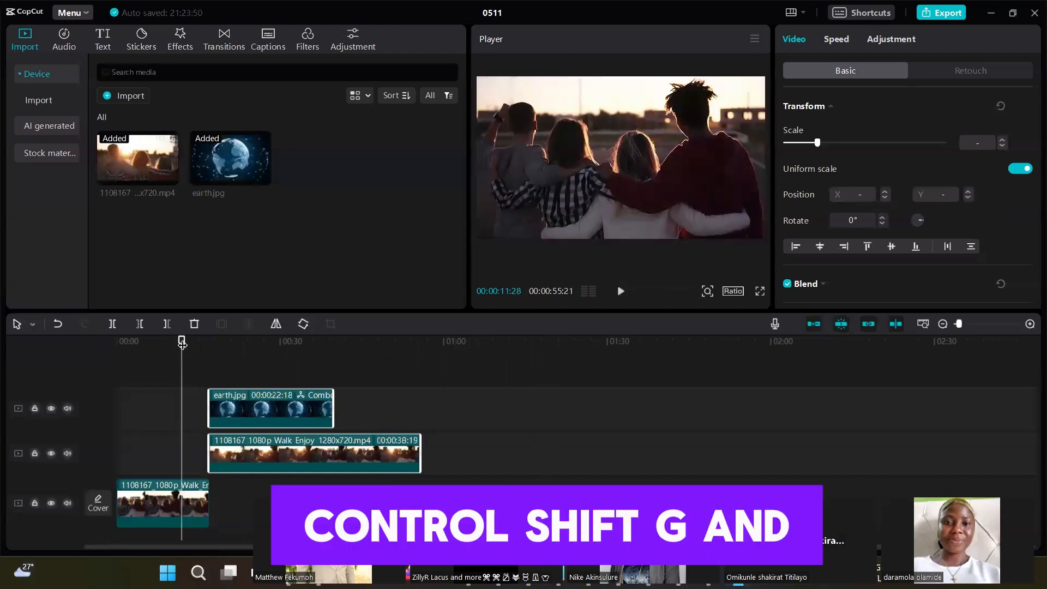
left_click_drag(181, 345, 258, 358)
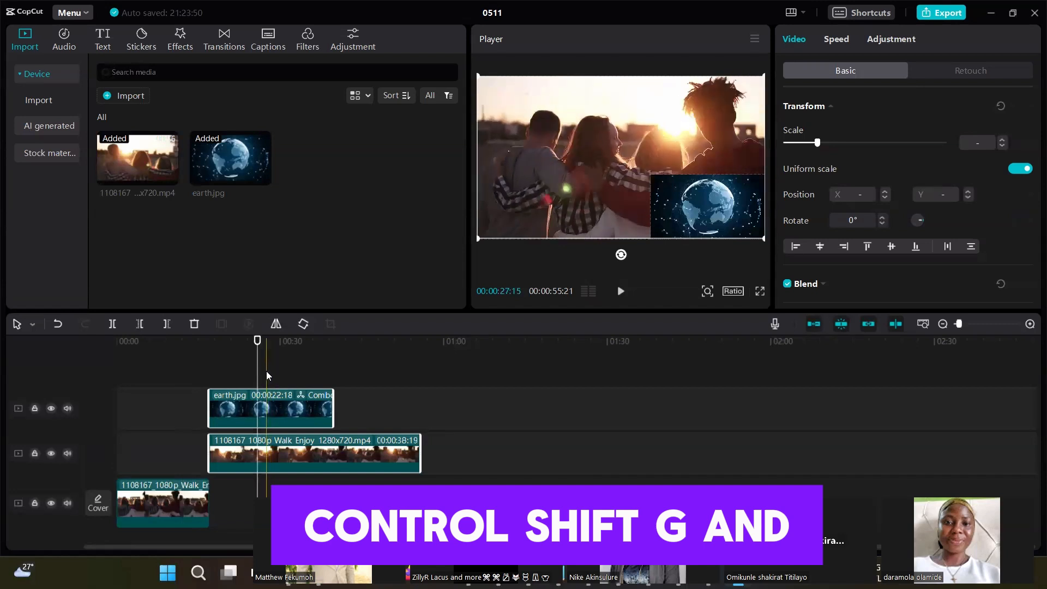